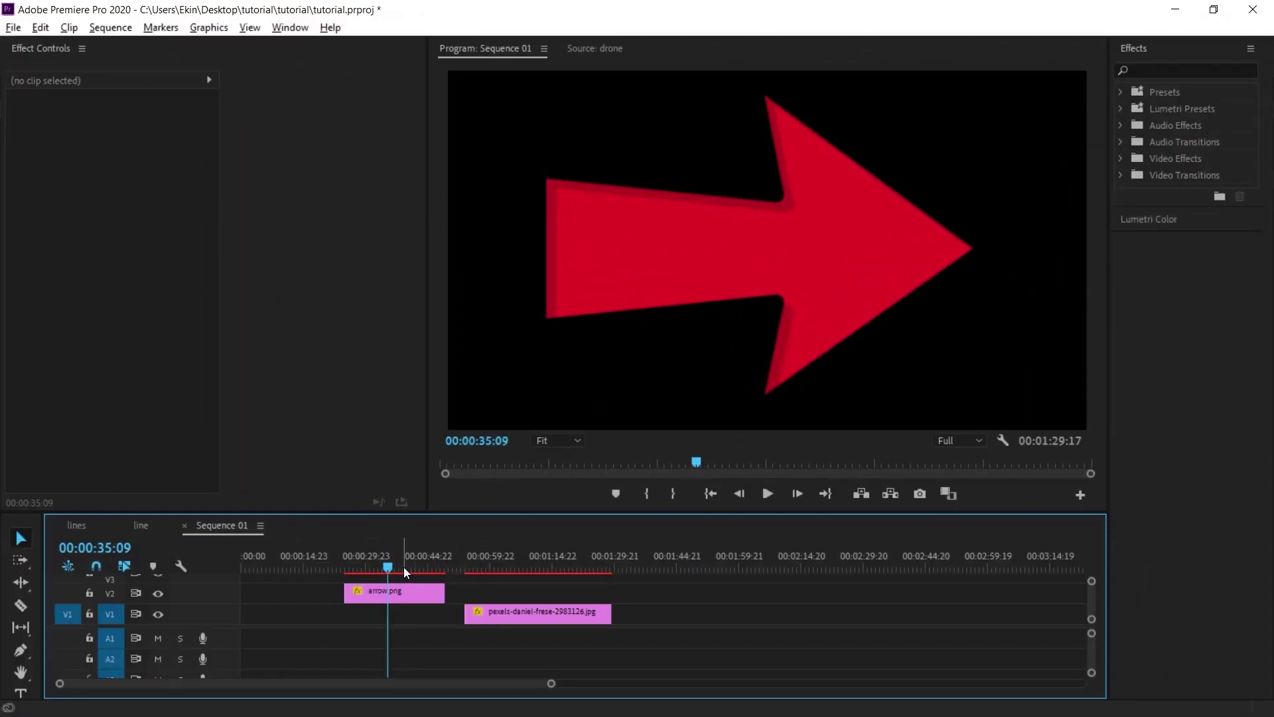
- Place arrow.png above the airplane photo, scale it to 76,3 and move it toward the engine
left_click(491, 556)
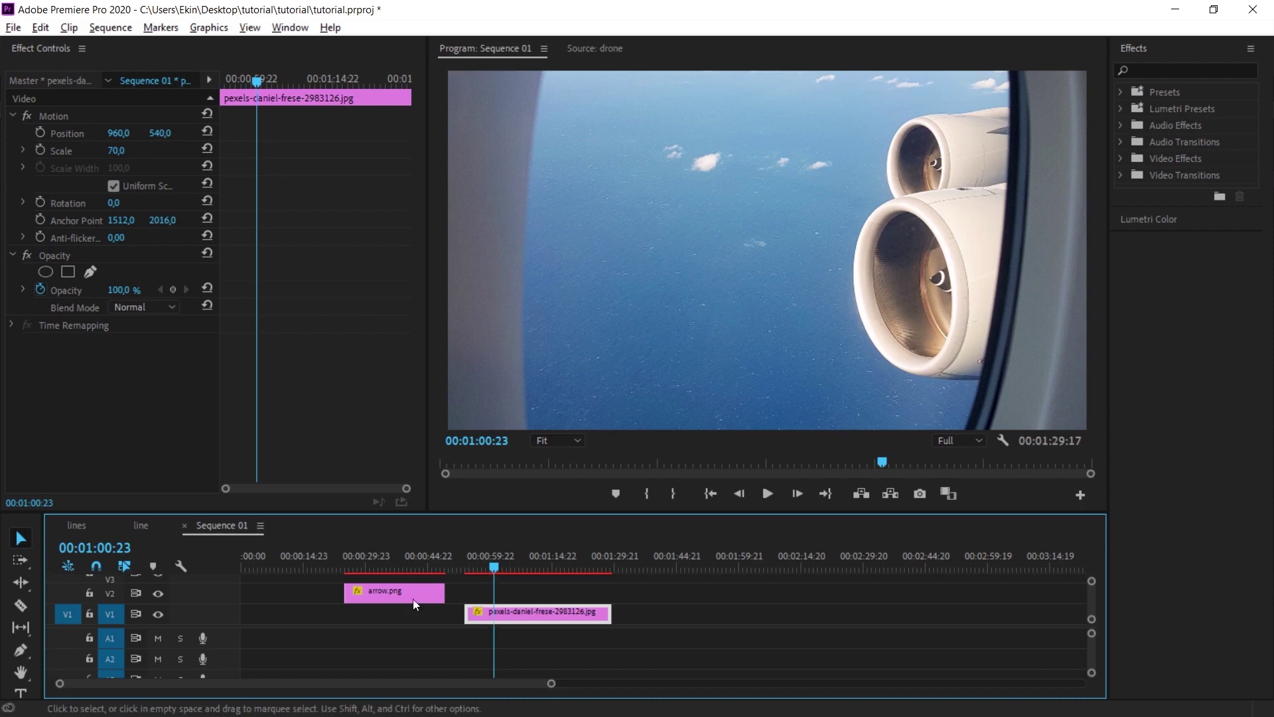
left_click_drag(389, 595, 500, 590)
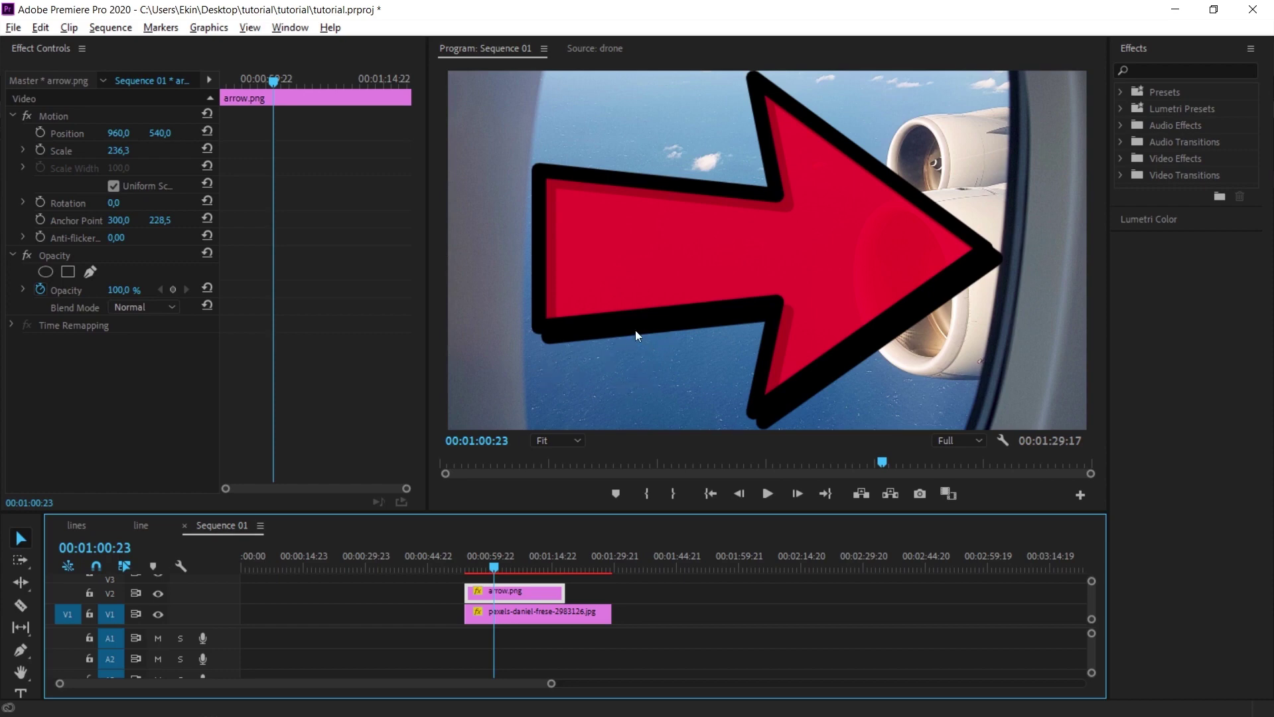
left_click(126, 157)
key("shift+Down")
key("shift+Down")
key("shift+Down")
key("shift+Down")
key("shift+Down")
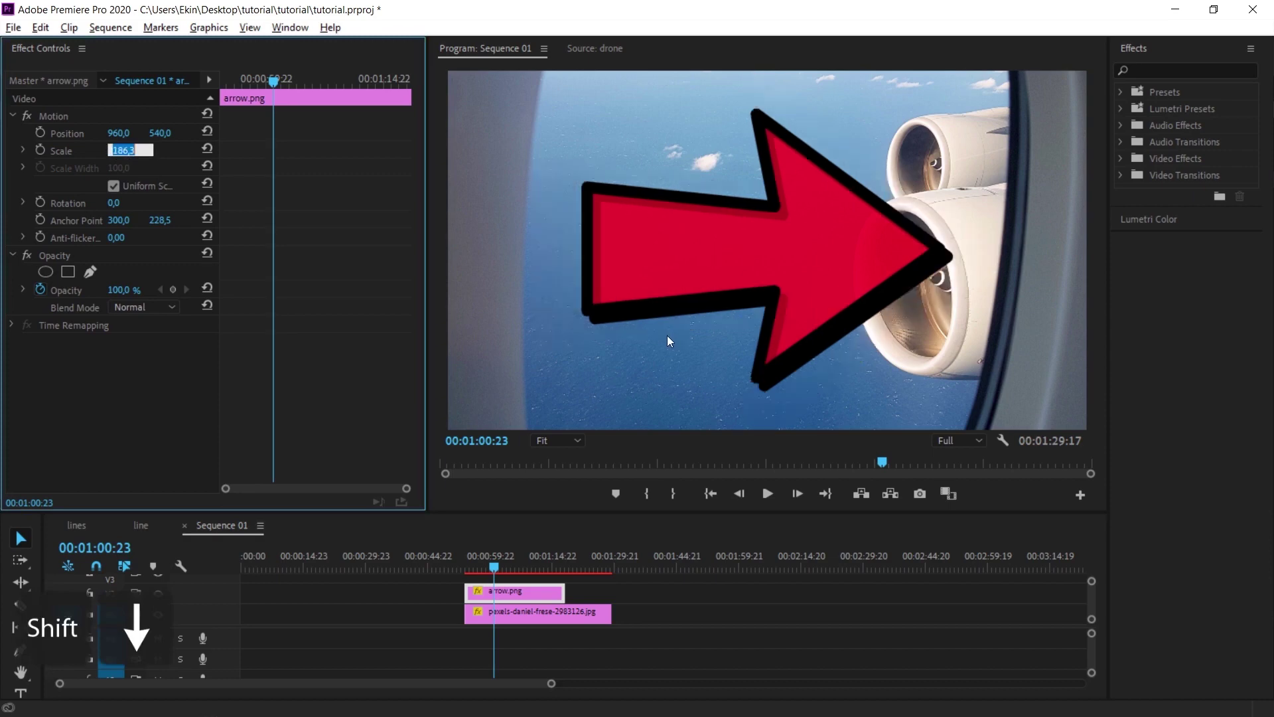
key("shift+Down")
key("shift+Down")
key("shift+Down")
key("shift+Down")
key("shift+Down")
key("shift+Down")
key("shift+Down")
key("shift+Down")
key("shift+Down")
key("shift+Down")
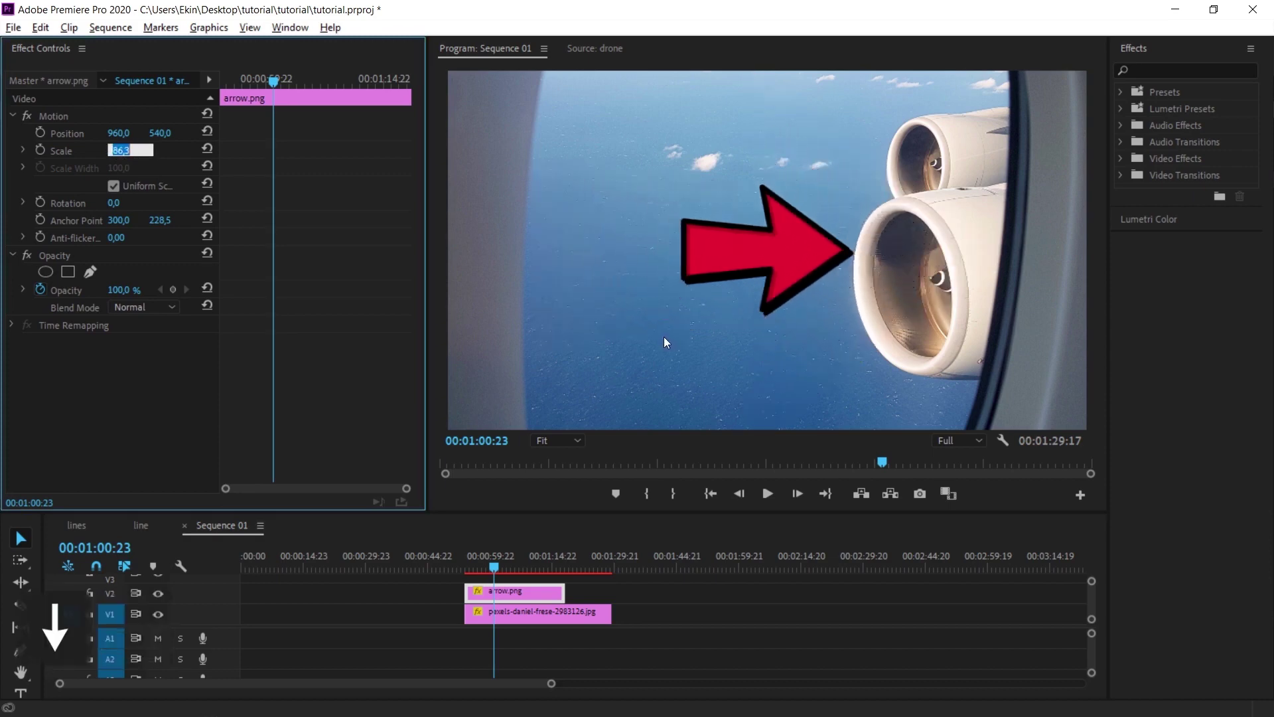
key("shift+Down")
left_click_drag(162, 133, 925, 274)
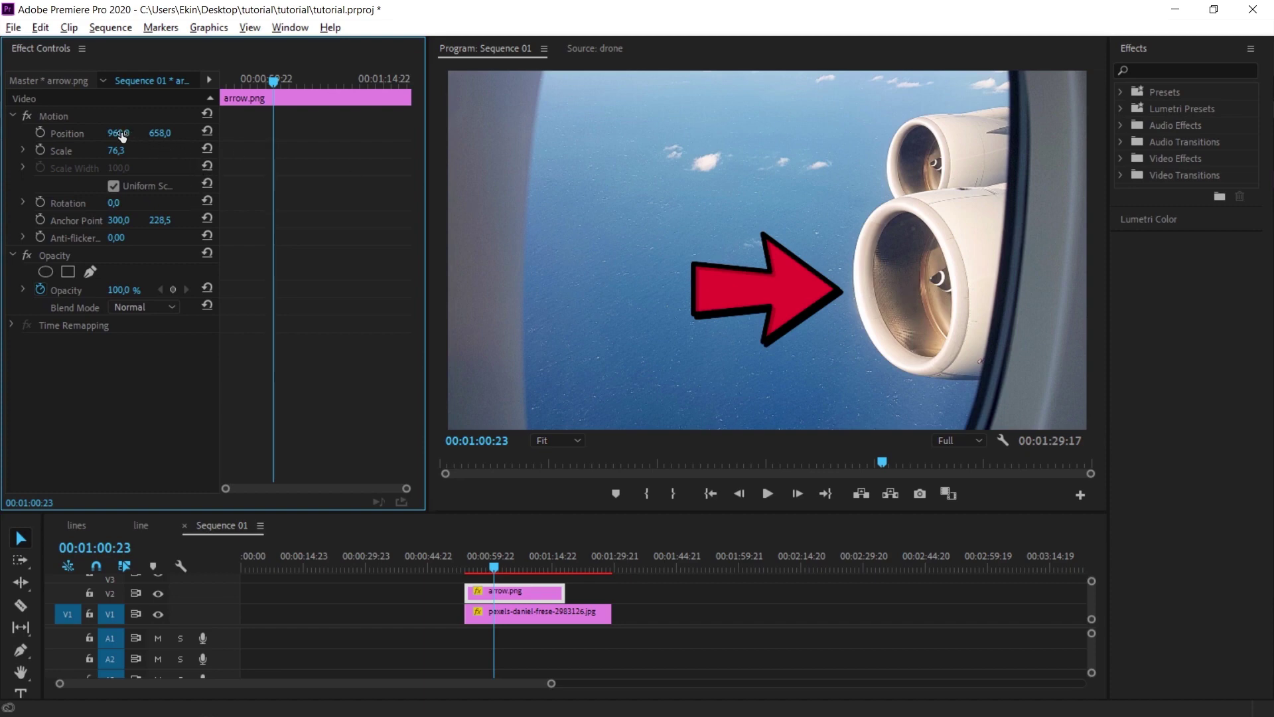
- Drag the arrow's Position right toward the engine and widen the Effect Controls panel
left_click_drag(120, 135, 253, 134)
left_click_drag(160, 133, 142, 133)
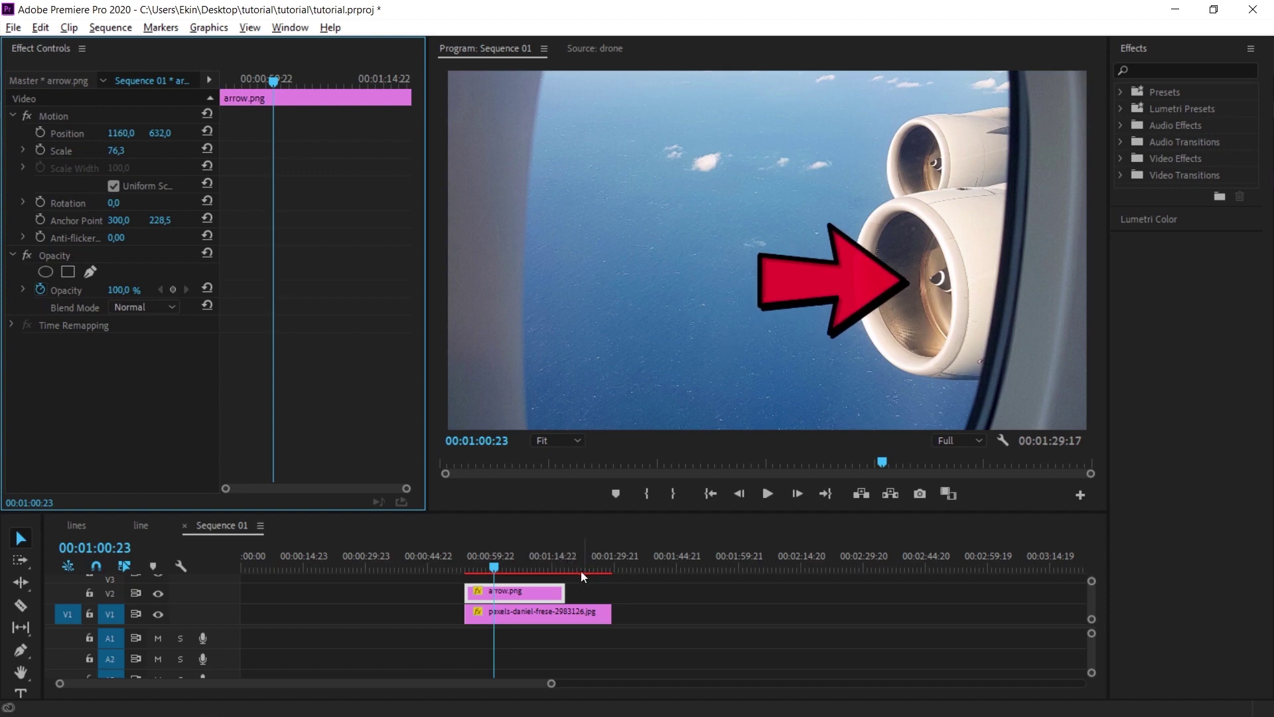
left_click_drag(425, 207, 522, 207)
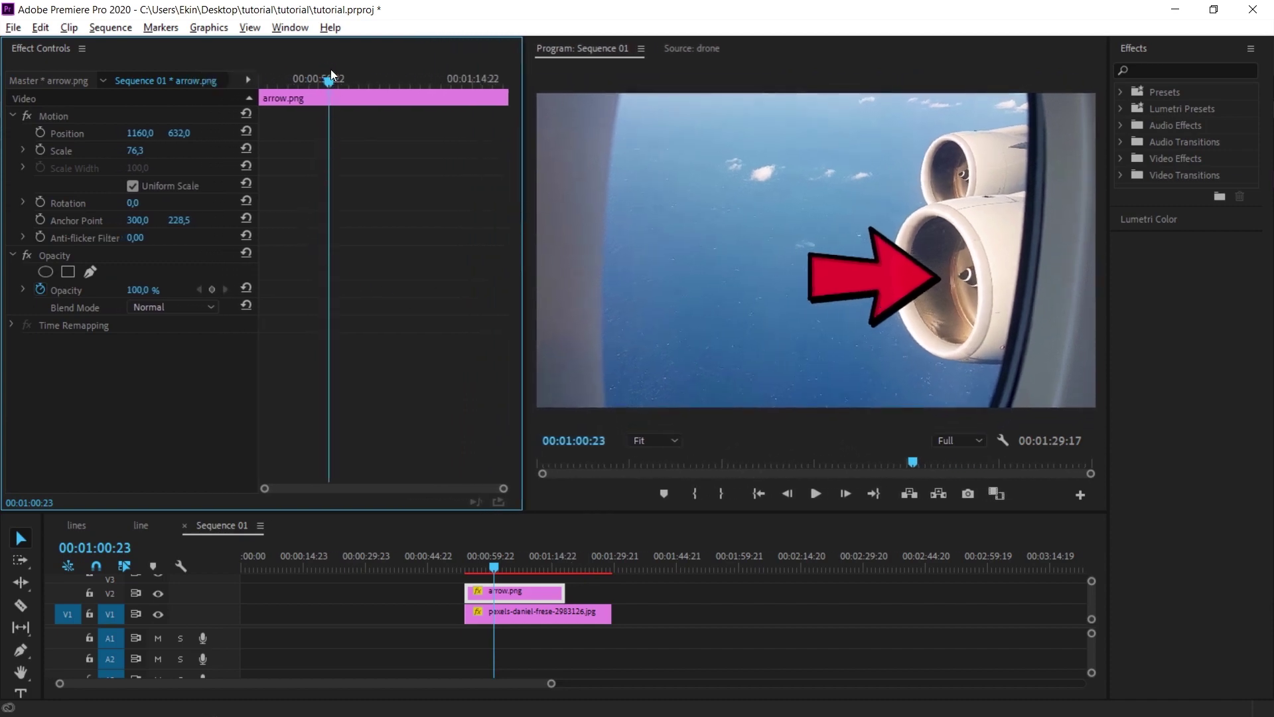
- At the clip start, set Position X to 1030 and add a Position keyframe
left_click_drag(330, 76, 260, 78)
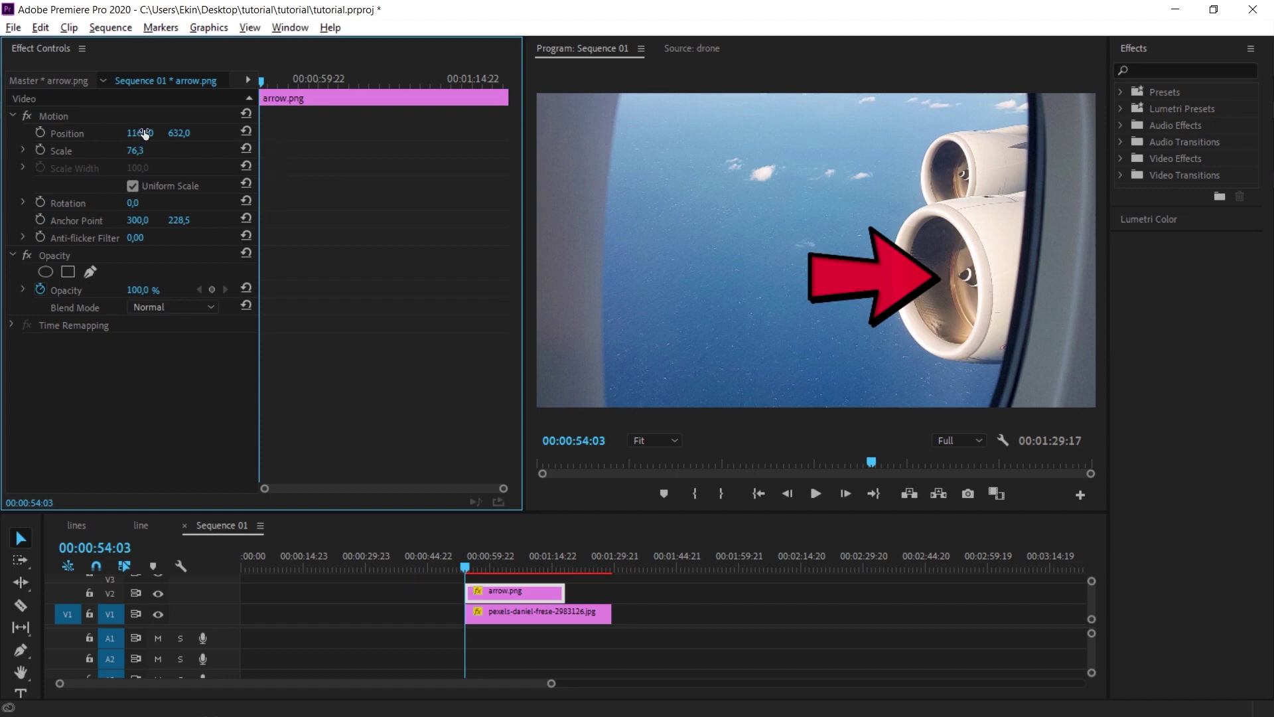
left_click_drag(140, 133, 54, 133)
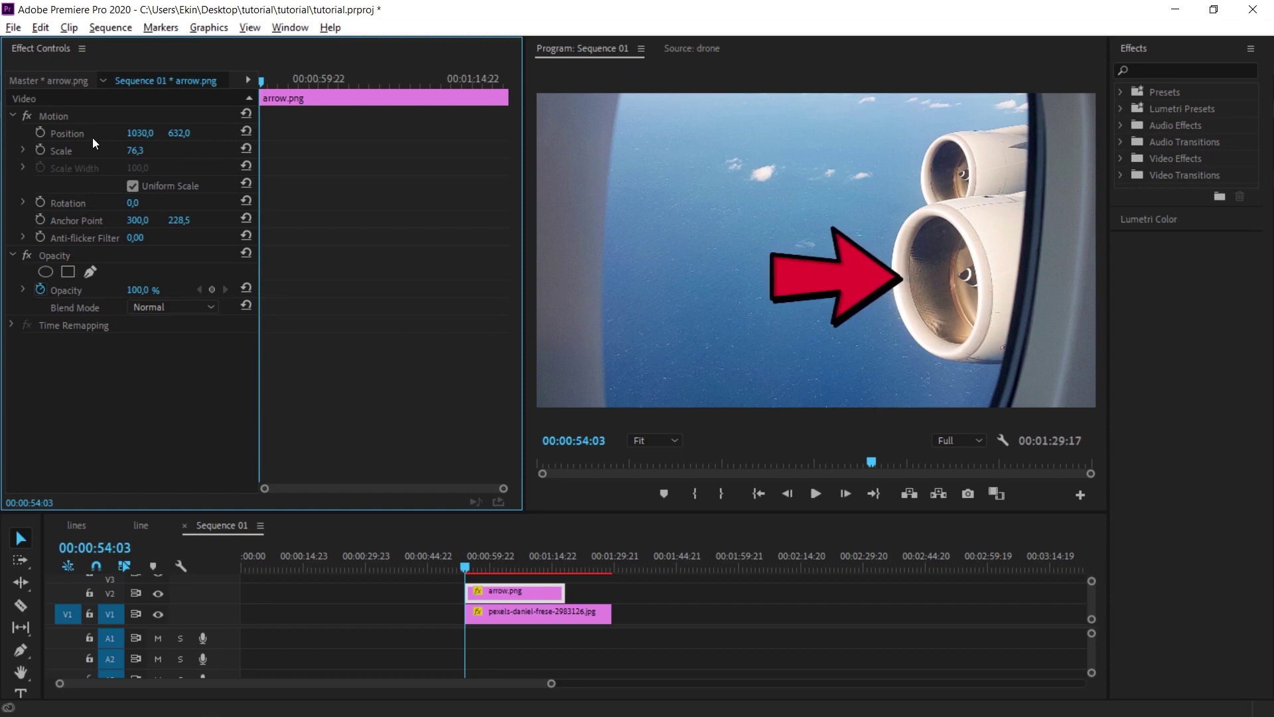
left_click(40, 133)
scroll(369, 264, "up", 5)
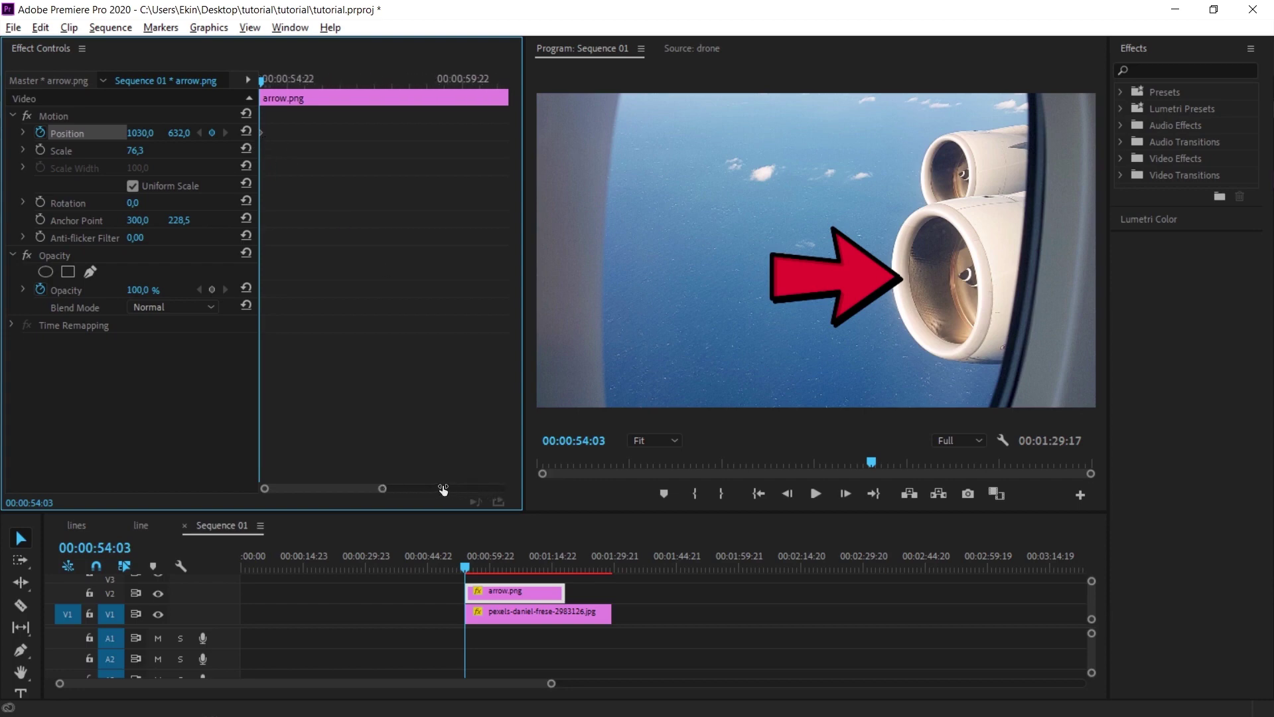
left_click_drag(265, 79, 309, 80)
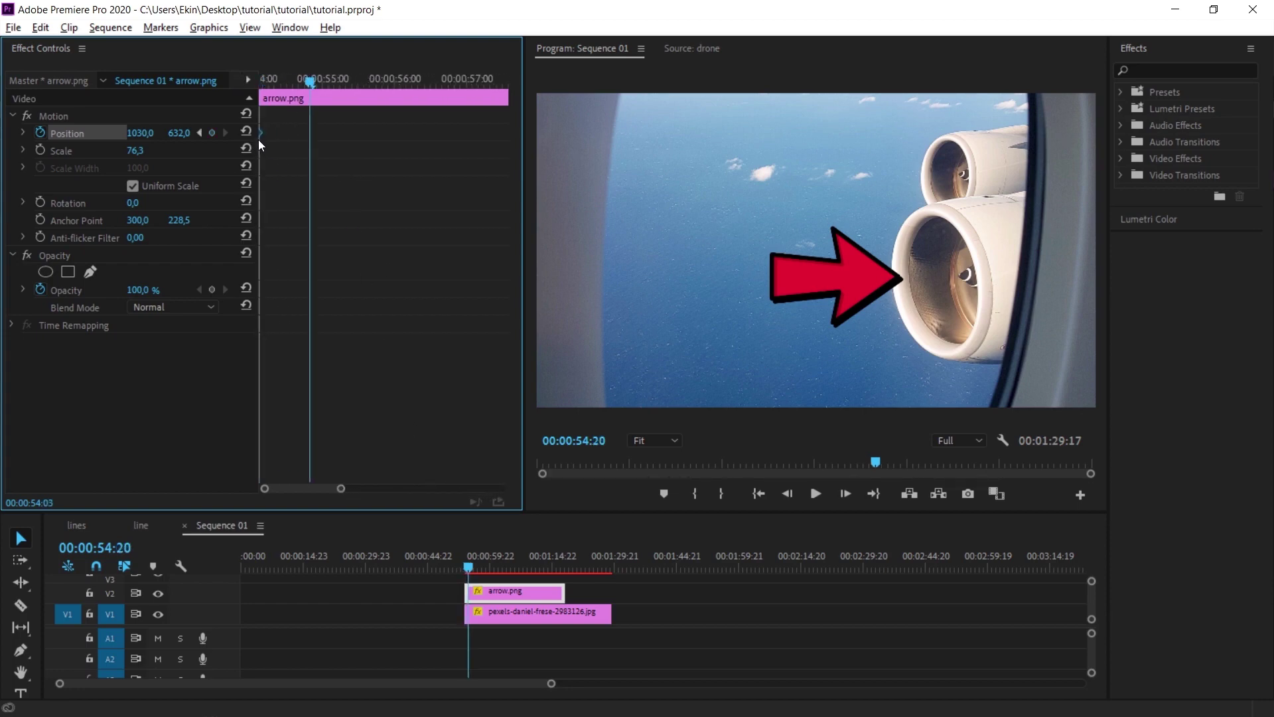
- Ten frames after the clip start, keyframe the arrow pushed right to X 1184
key("Up")
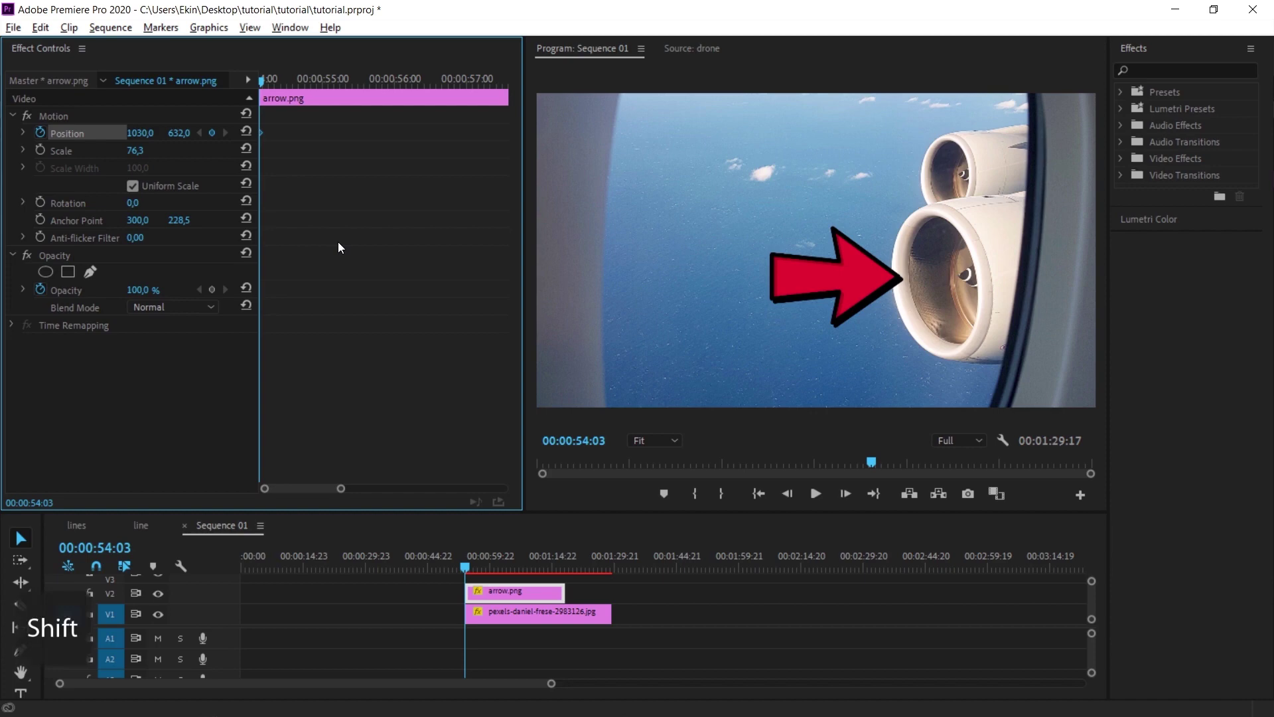
key("shift+Right")
key("shift+Right")
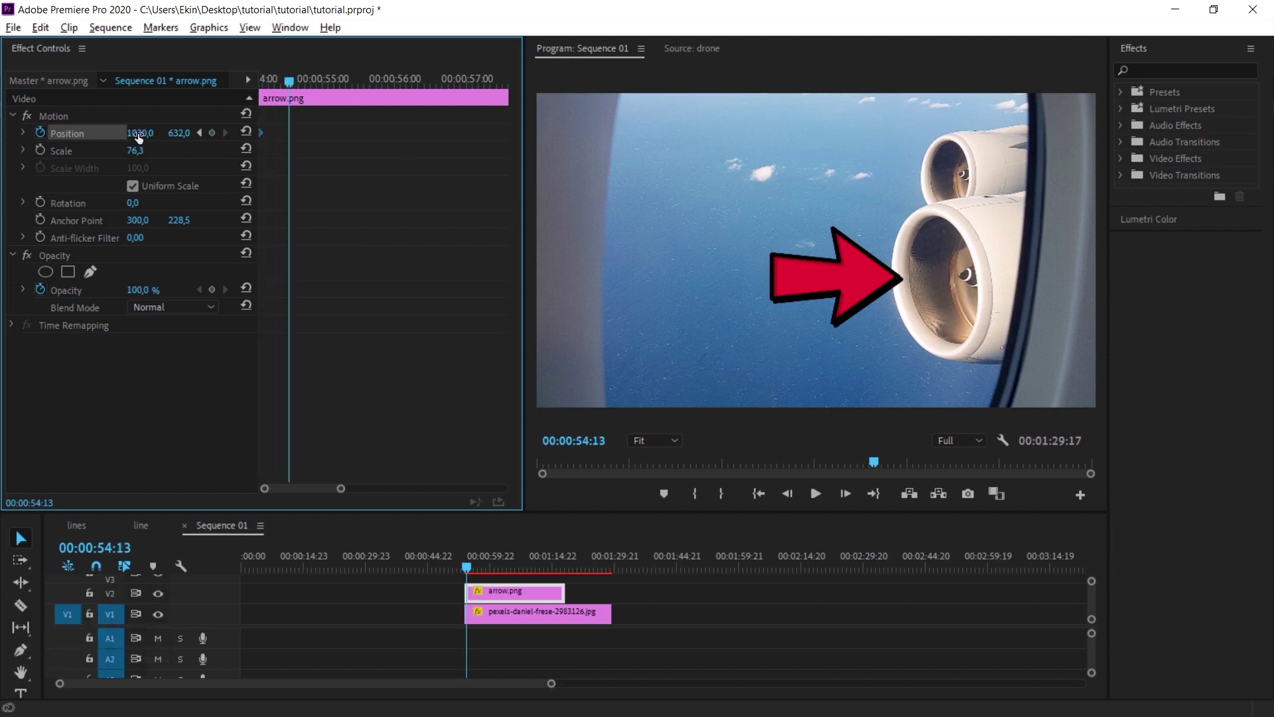
left_click_drag(135, 133, 238, 132)
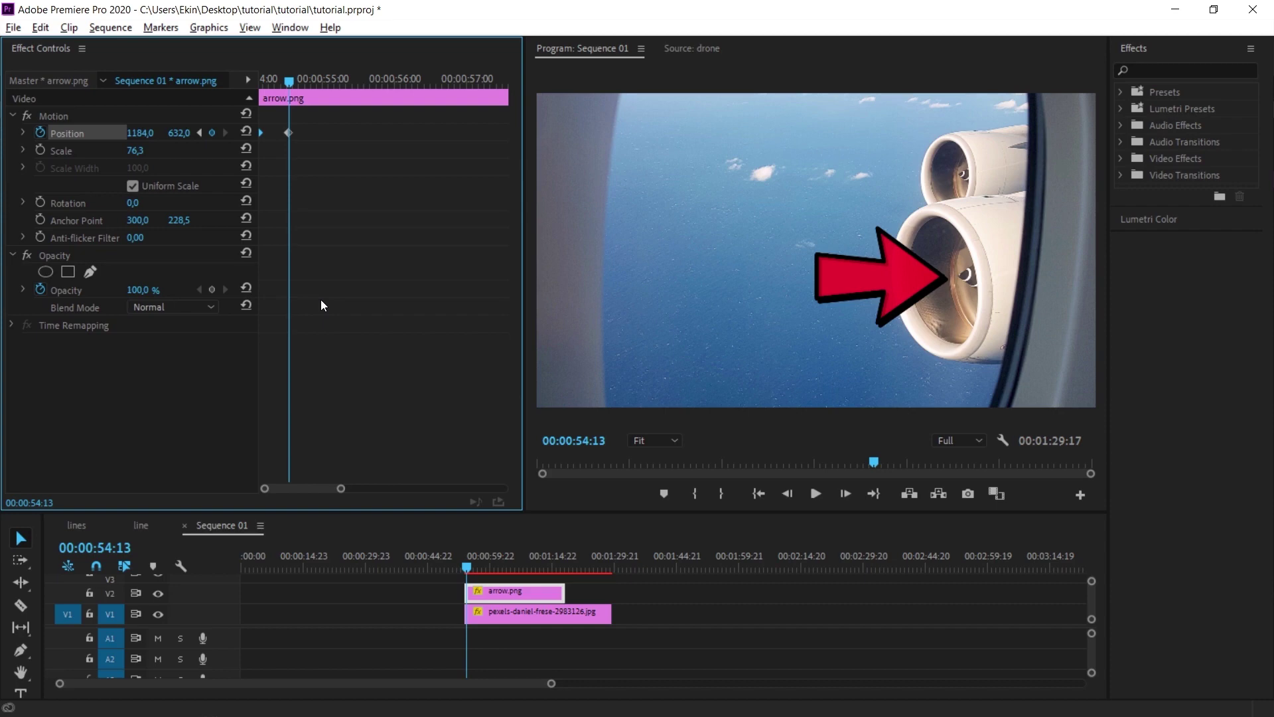
- Copy the starting X 1030 keyframe ten frames later to 54:23
key("shift+Right")
key("shift+Right")
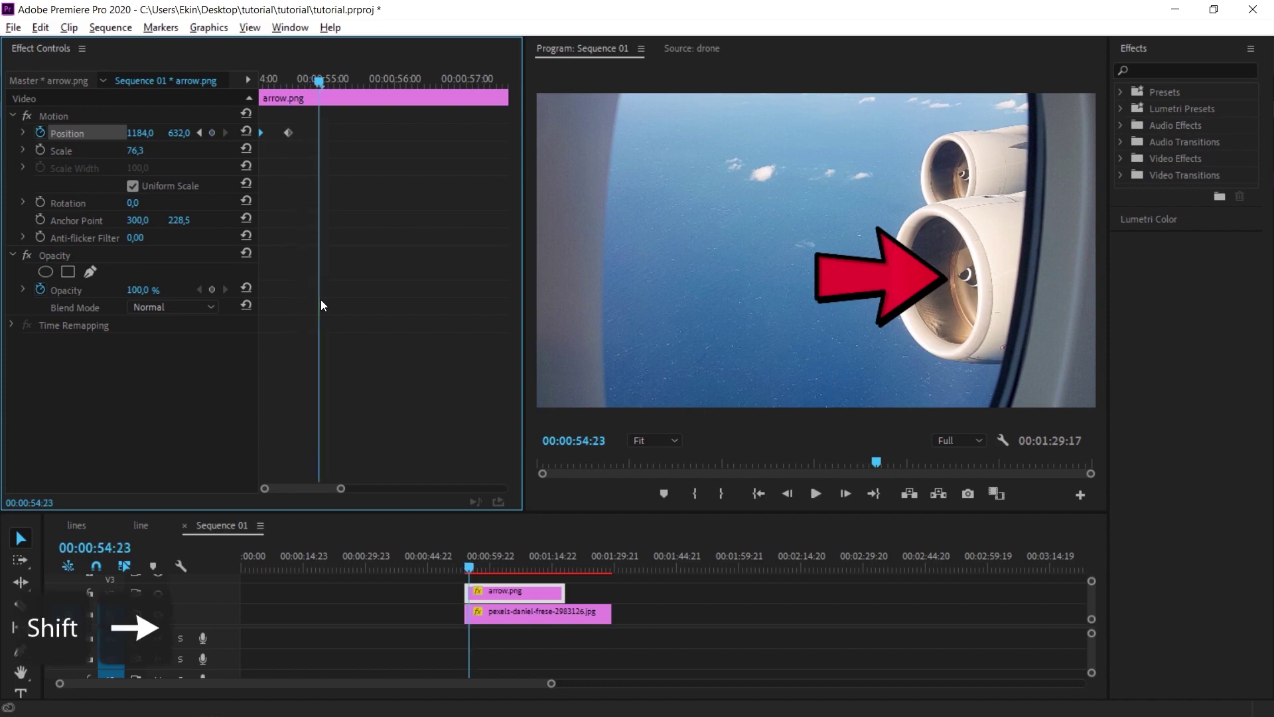
left_click(260, 133, "alt")
left_click_drag(261, 134, 320, 137)
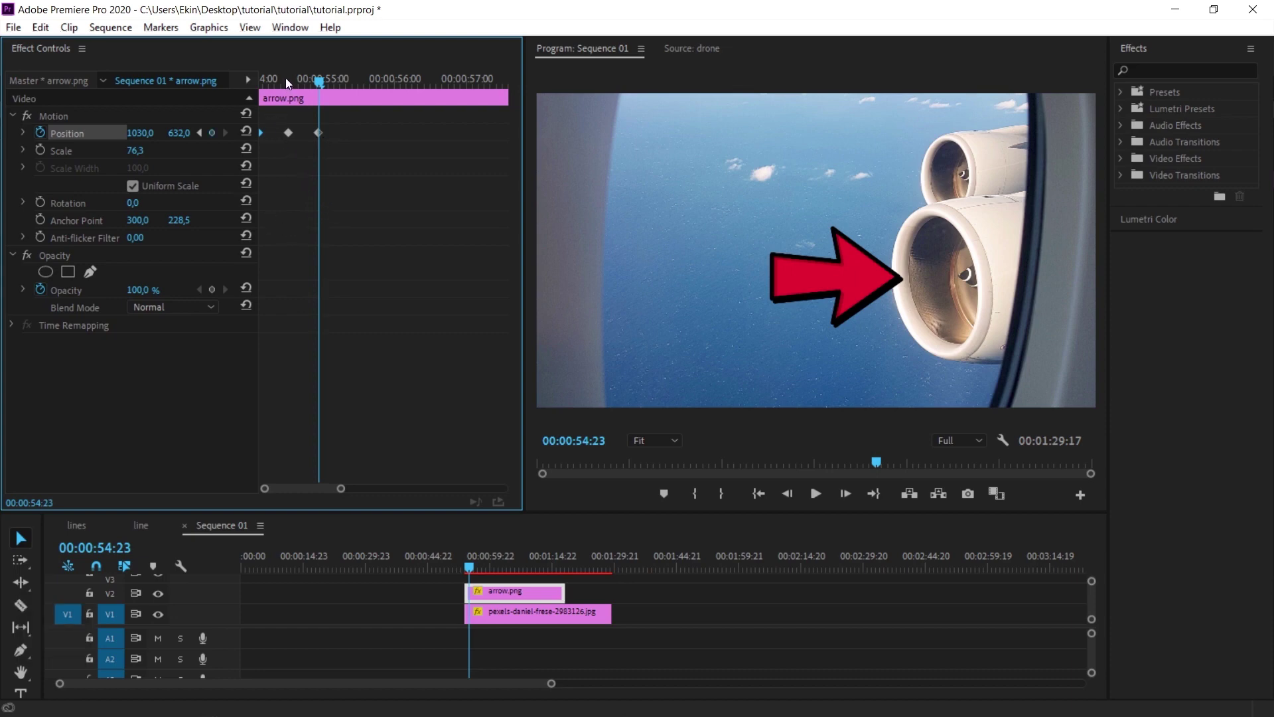
left_click_drag(289, 77, 261, 79)
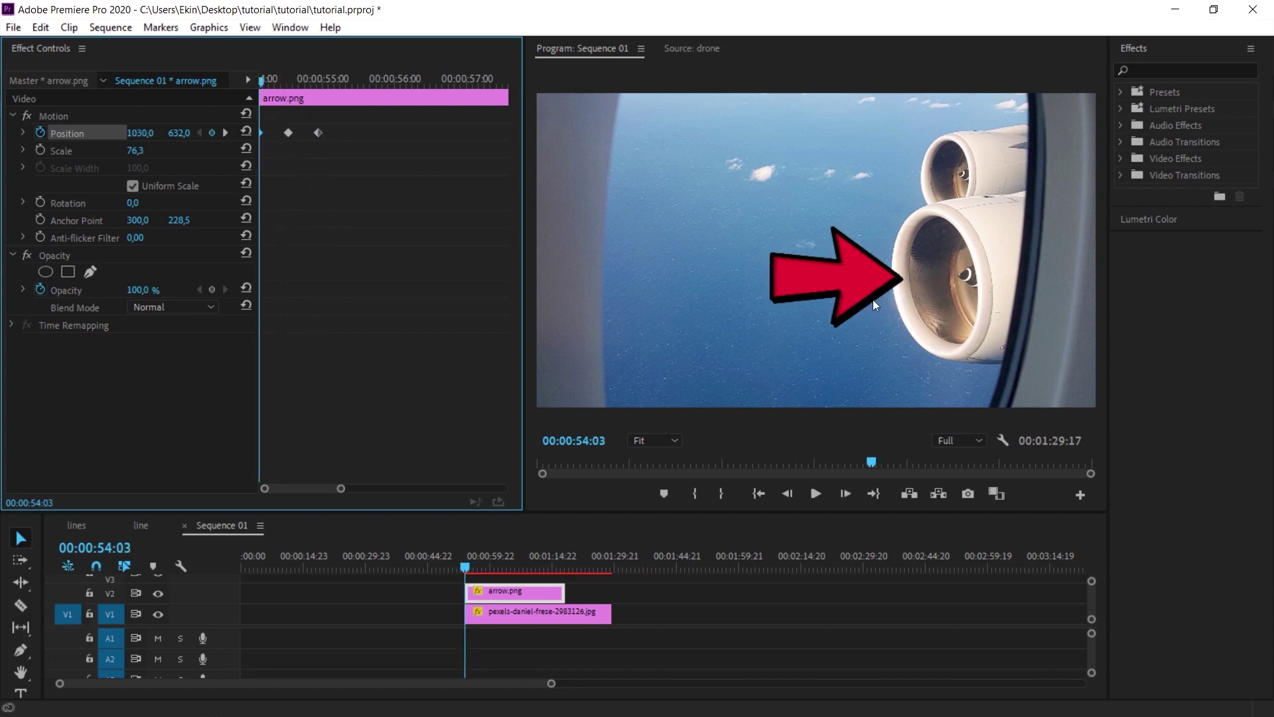
- Preview the bounce, then copy the middle and last keyframes later to repeat it
key("space")
key("space")
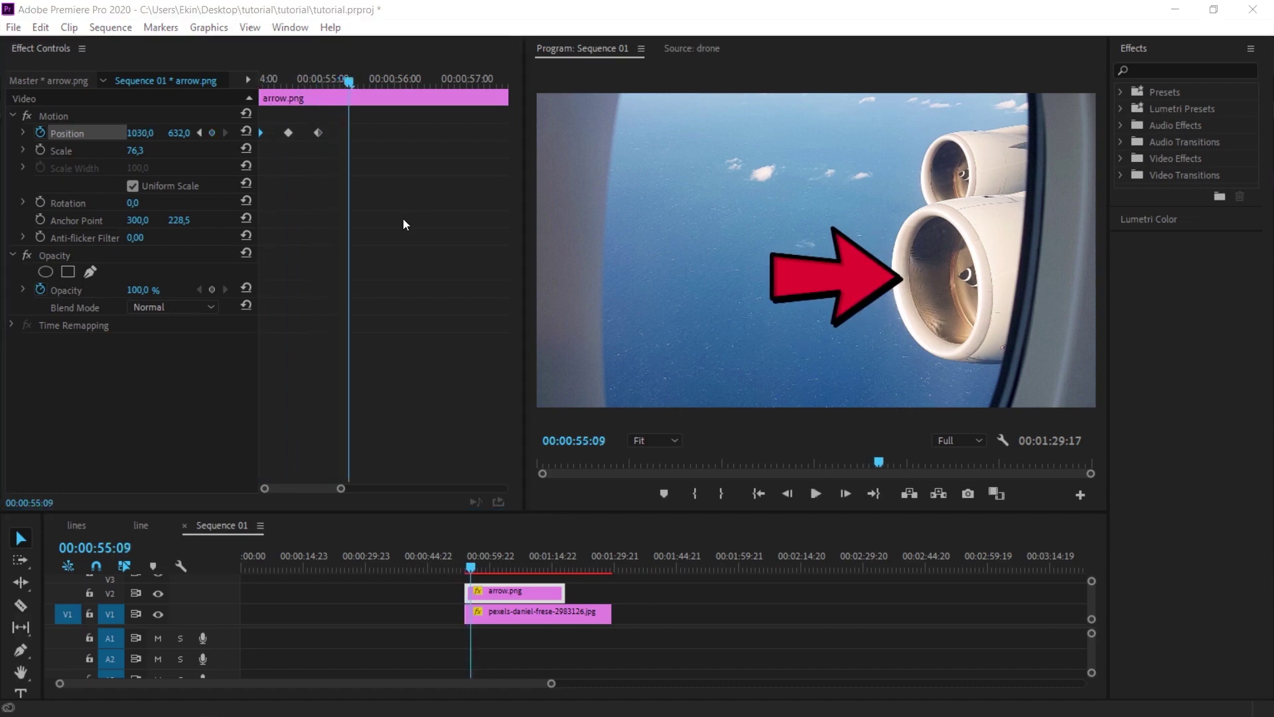
left_click(372, 174, "shift")
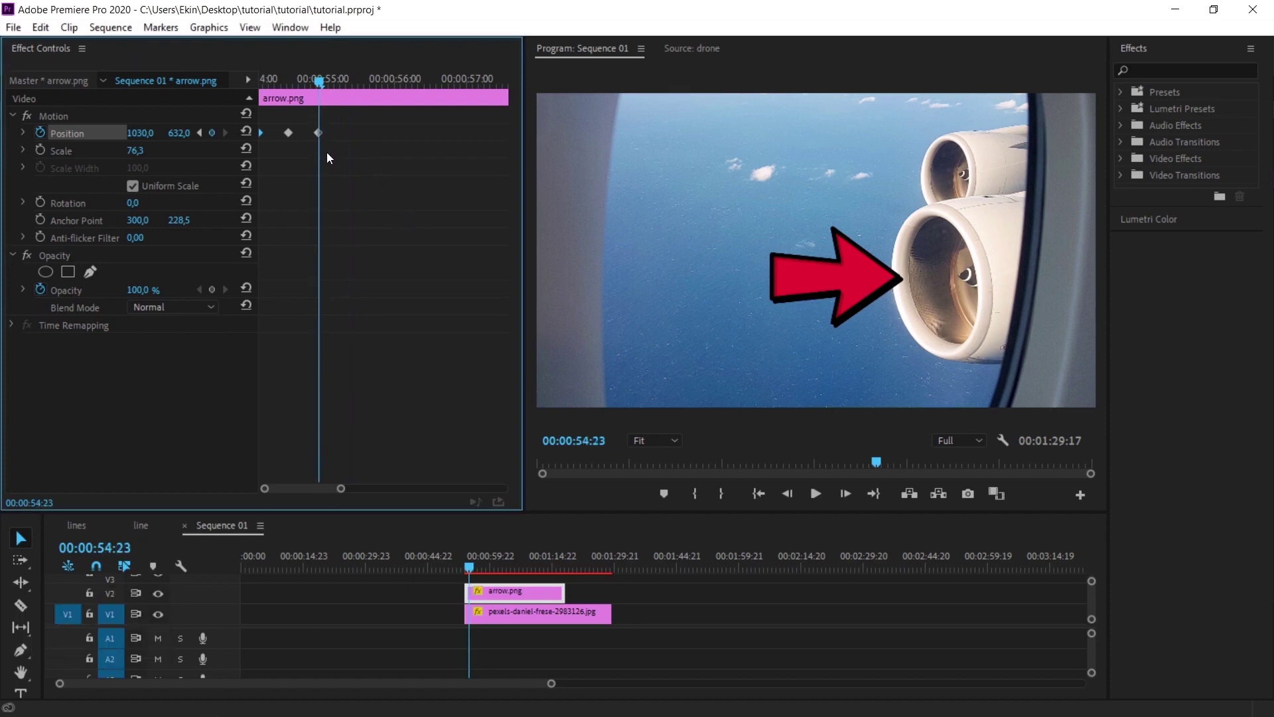
key("shift")
key("shift+Right")
key("shift+Right")
left_click_drag(343, 150, 278, 116)
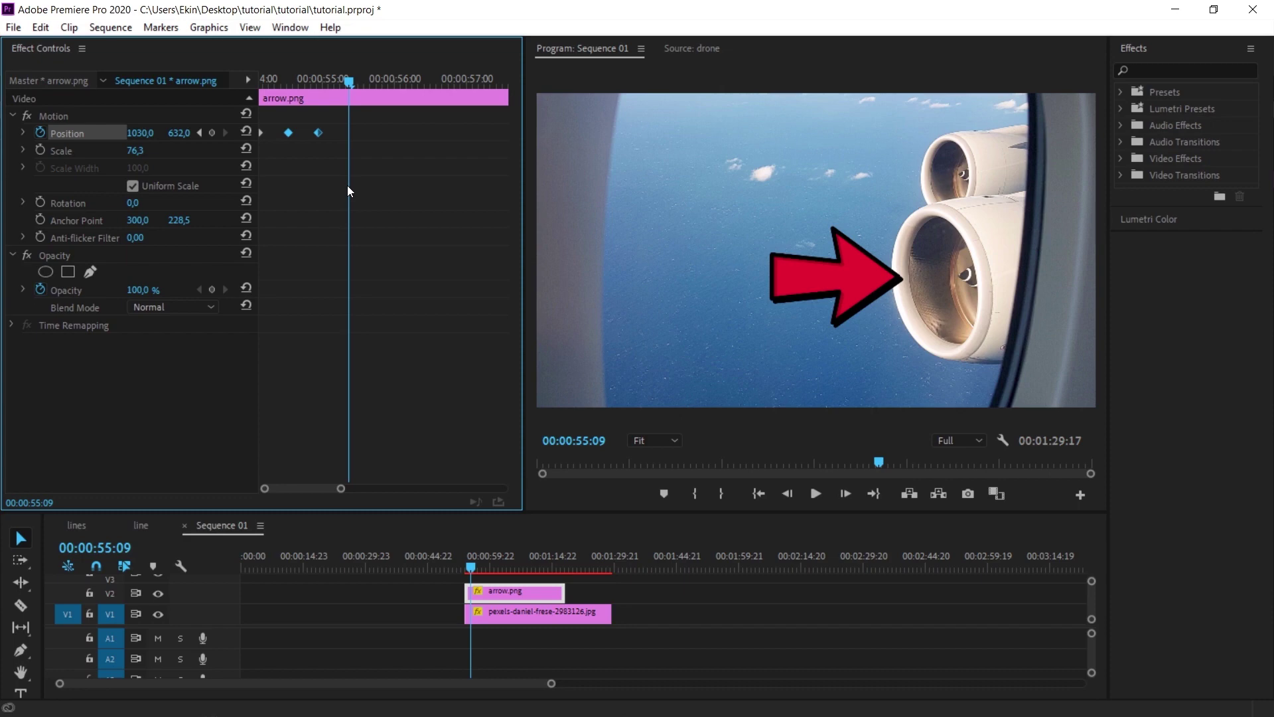
key("alt")
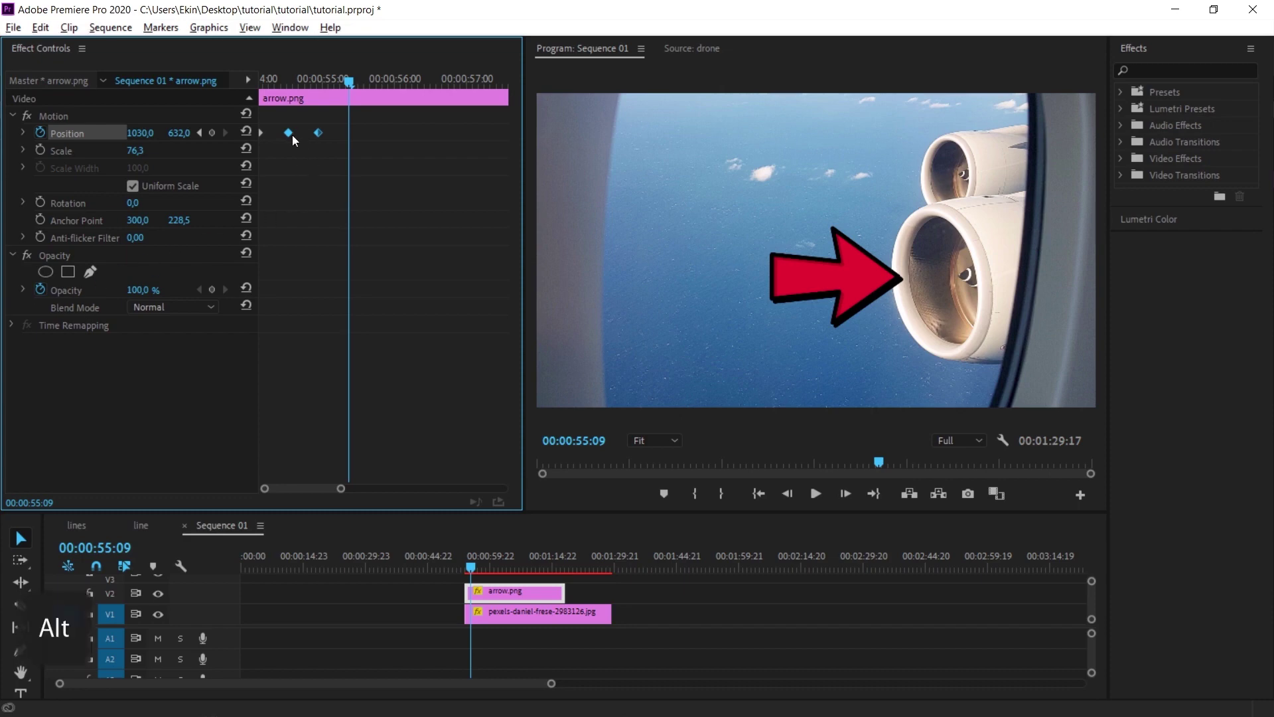
left_click_drag(287, 133, 345, 132)
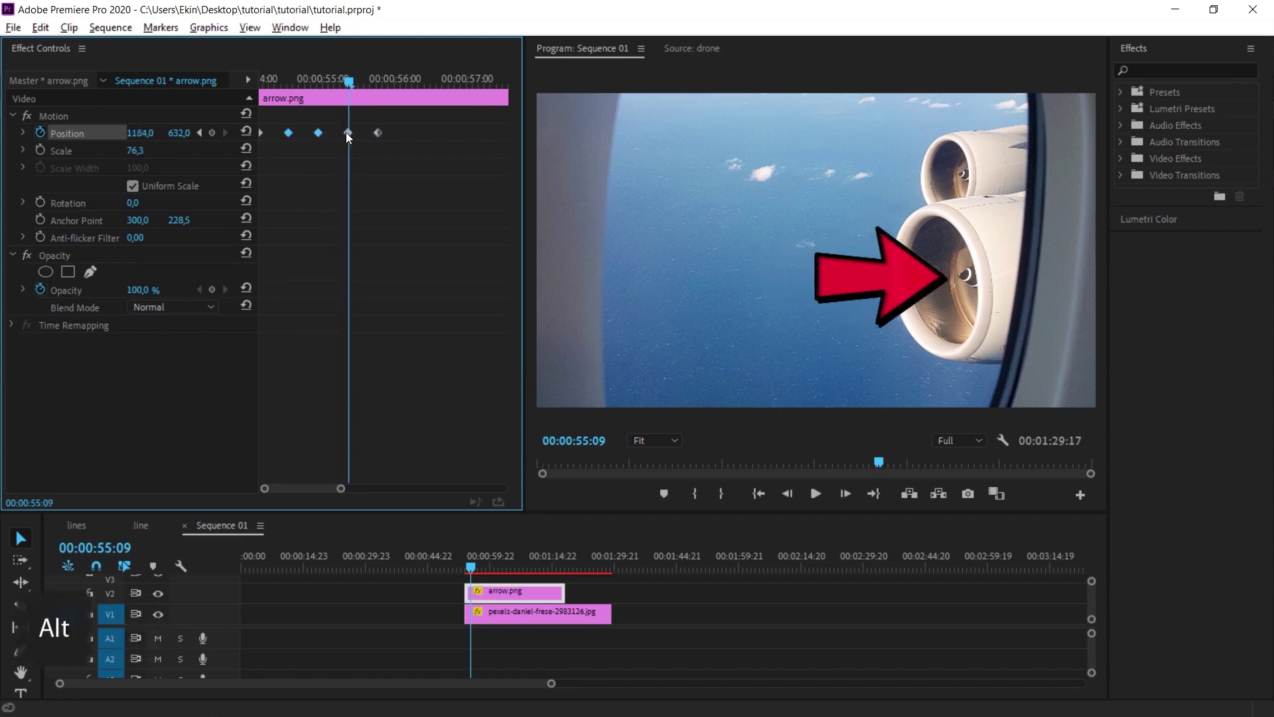
- Select the four Position keyframes and zoom out the keyframe timeline to fit them
left_click(219, 137)
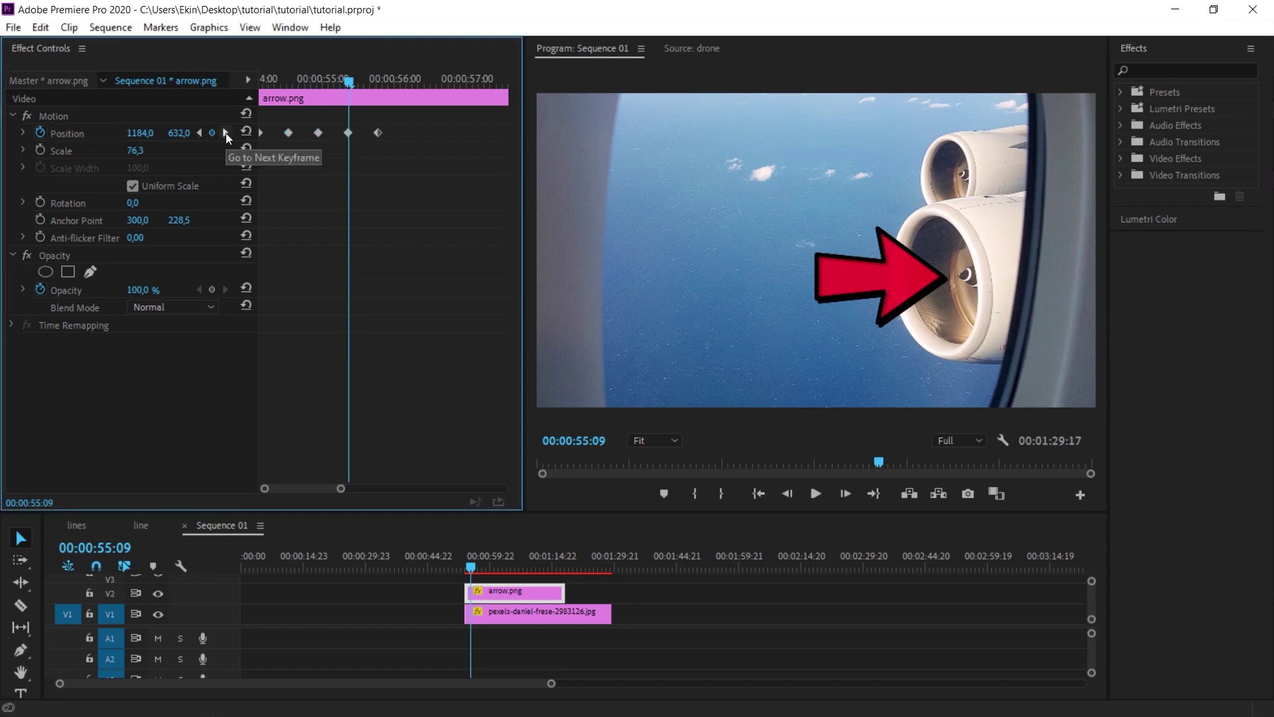
left_click(225, 133)
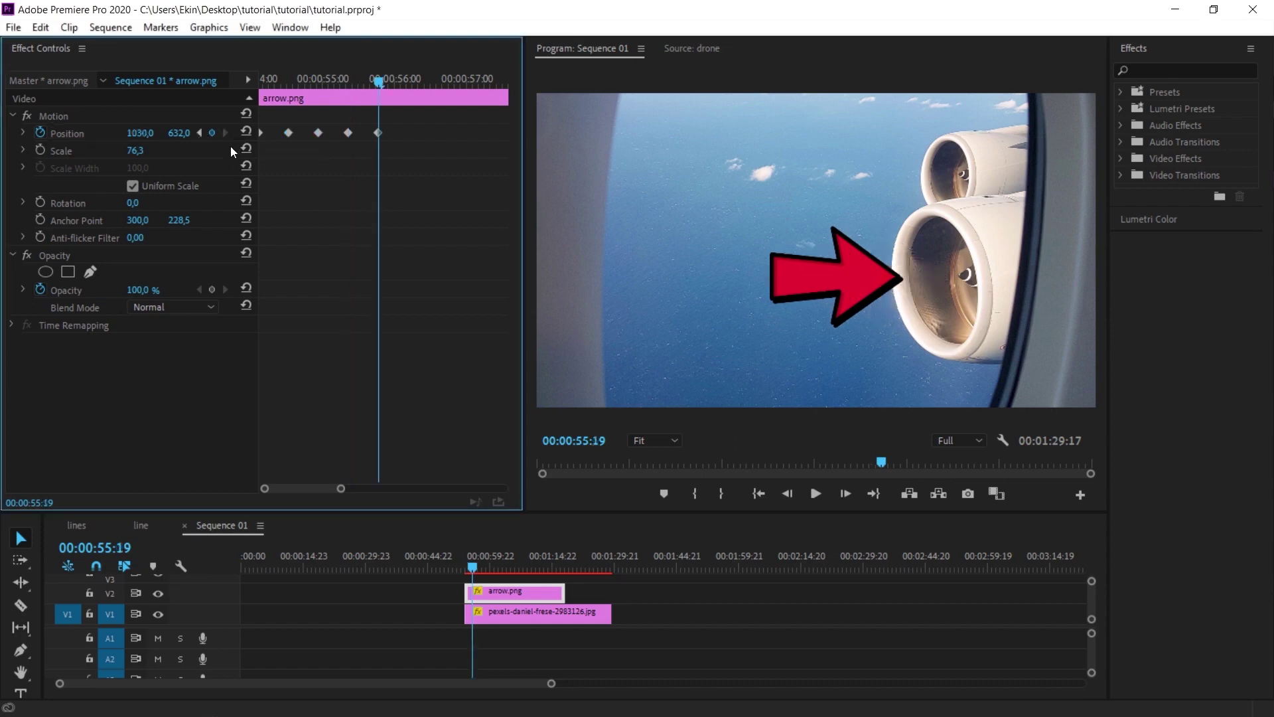
key("space")
key("space")
mouse_move(399, 121)
left_mouse_down()
mouse_move(280, 144)
mouse_move(292, 133)
mouse_move(412, 142)
left_mouse_up()
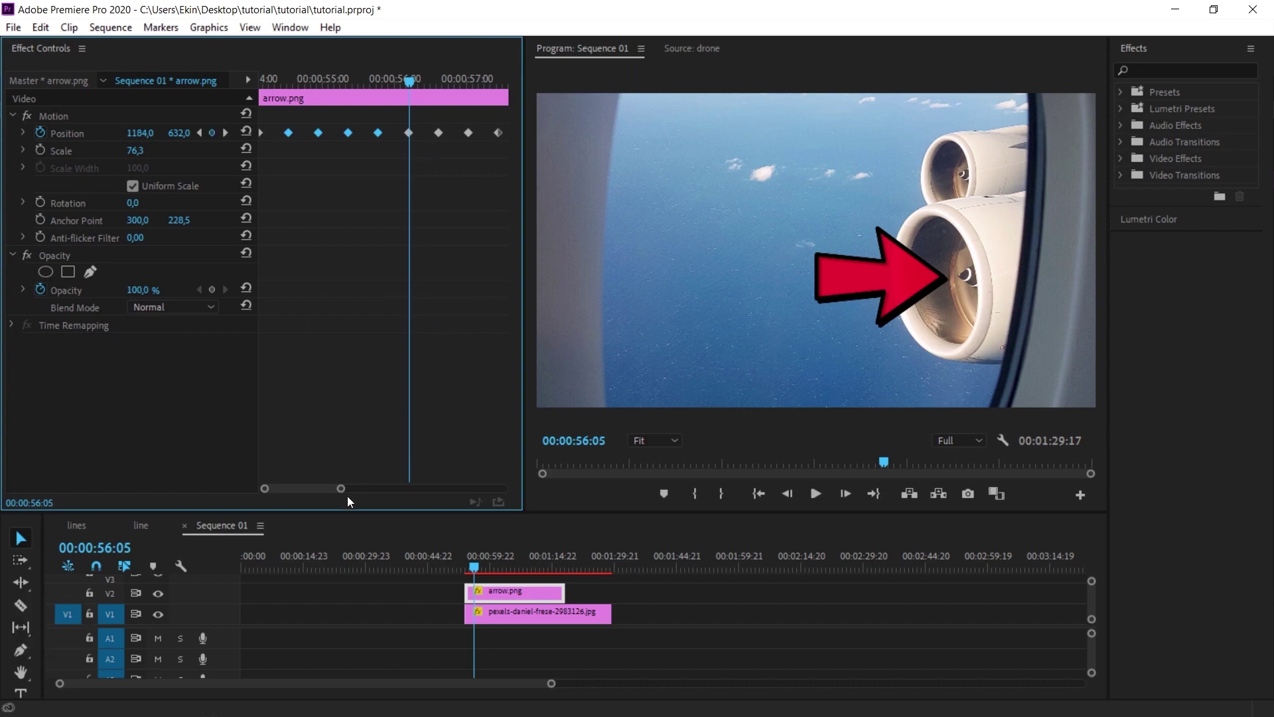
left_click_drag(342, 489, 350, 489)
- Play the bouncing arrow from the clip start, then expand Position's velocity graph
key("Up")
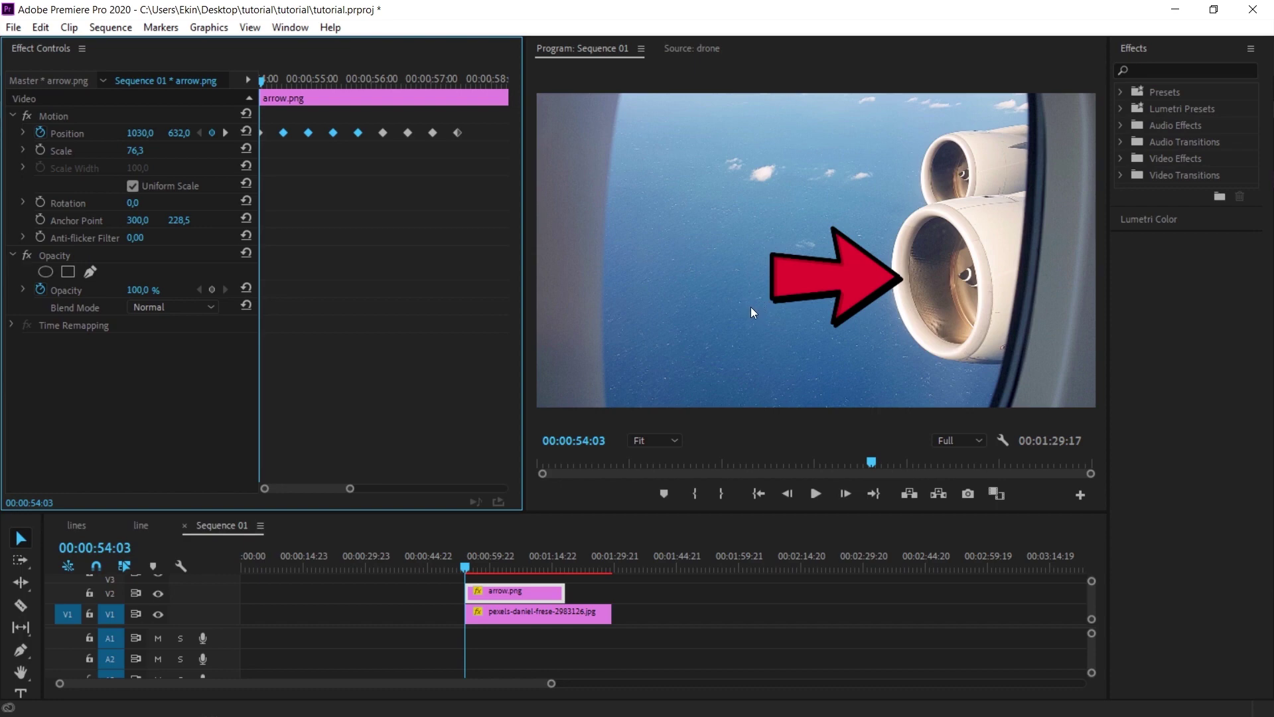
key("space")
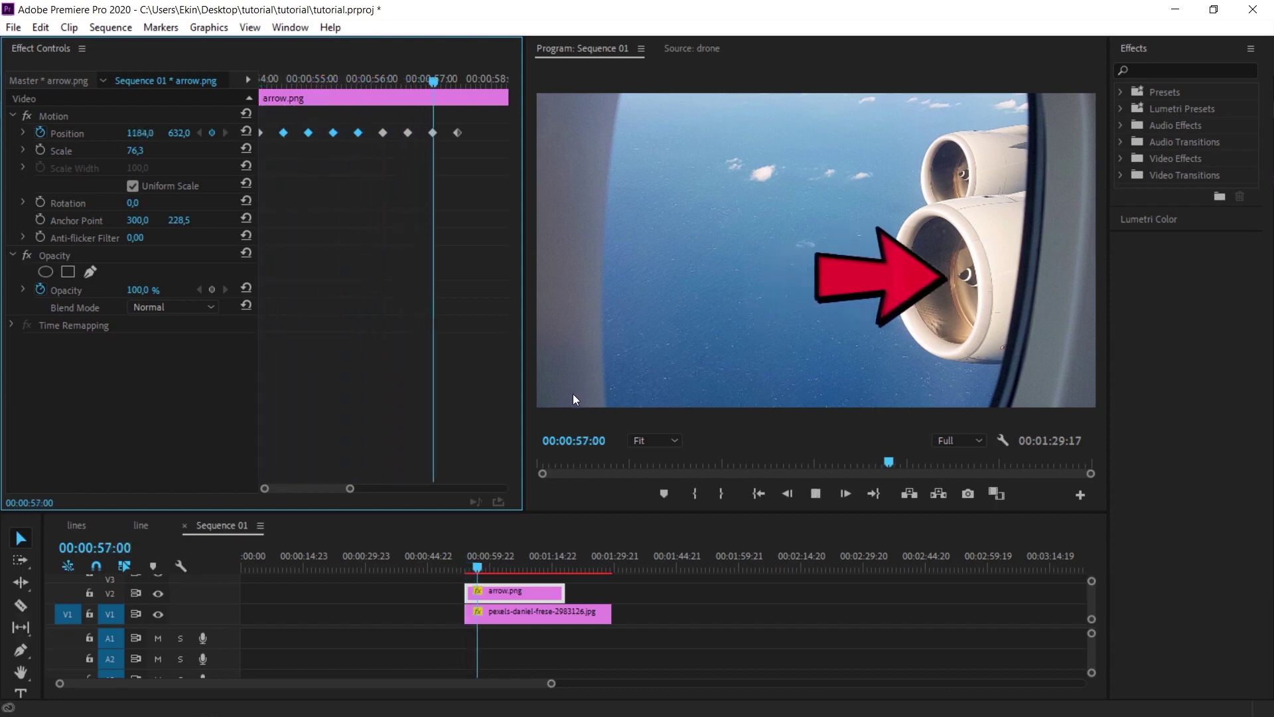
key("space")
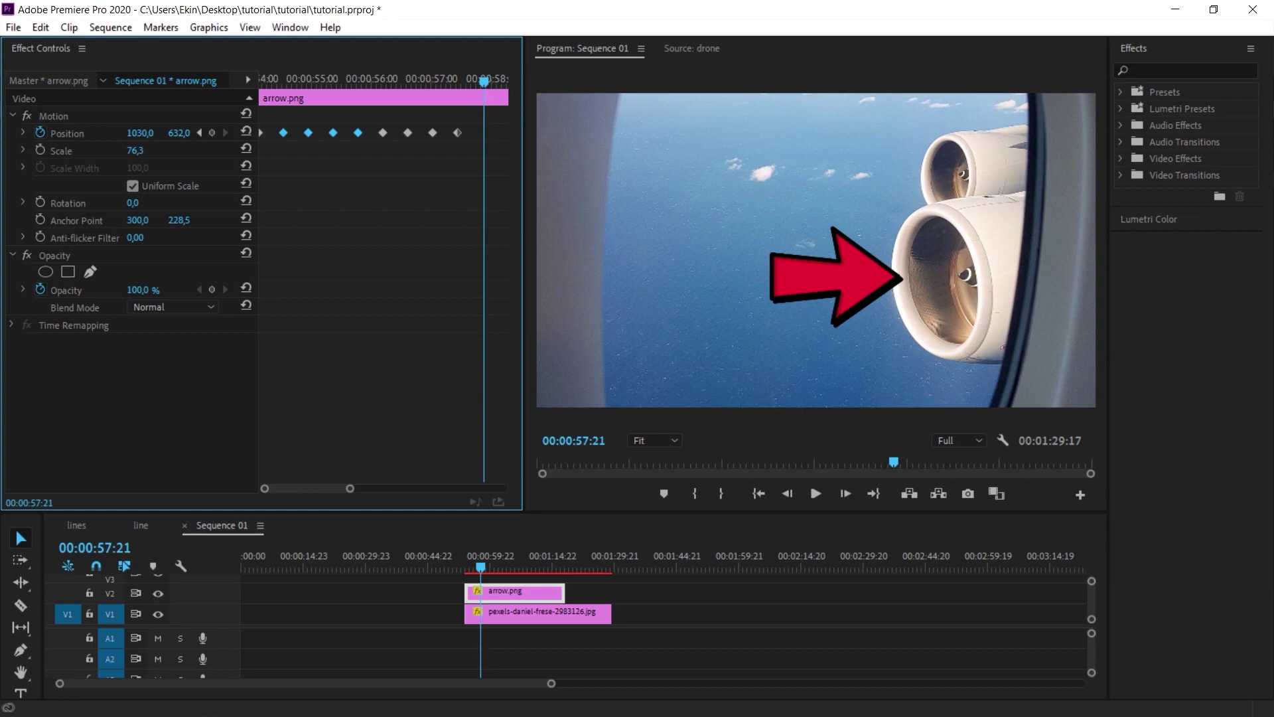
left_click(45, 138)
left_click(23, 133)
- Apply Ease In and Ease Out temporal interpolation to all the Position keyframes
left_click_drag(491, 118, 251, 146)
right_click(308, 134)
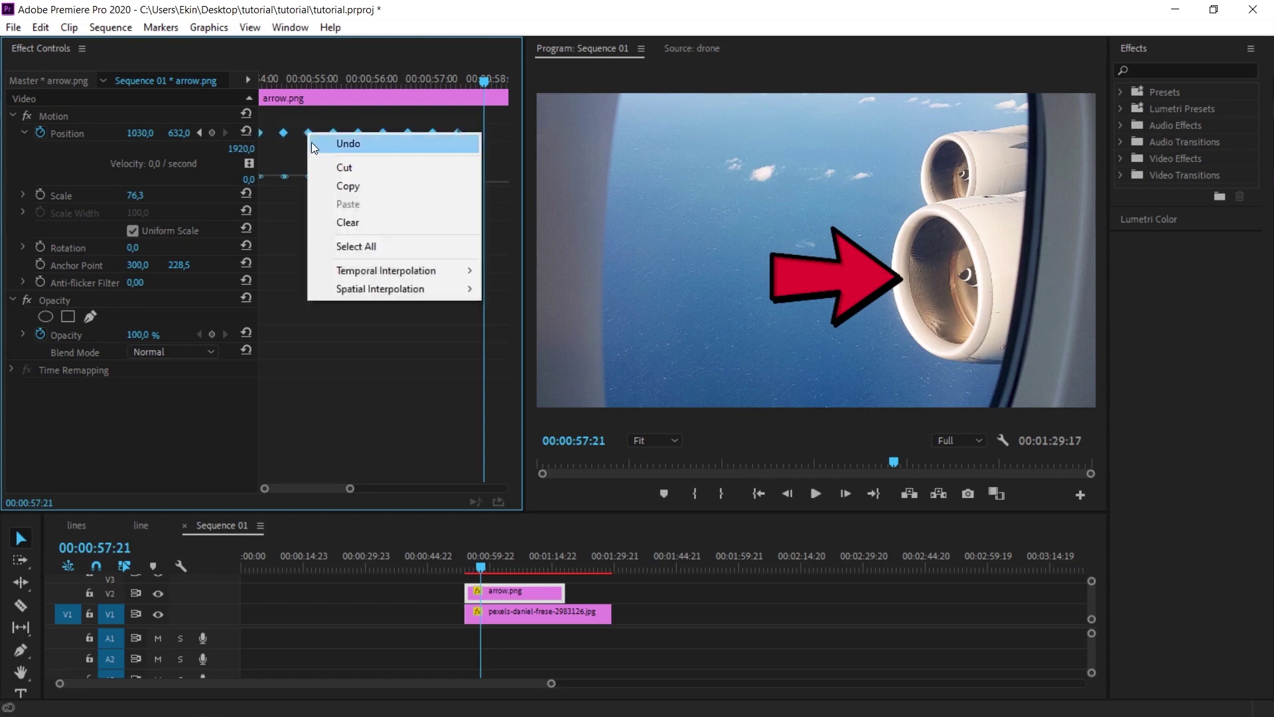
mouse_move(375, 271)
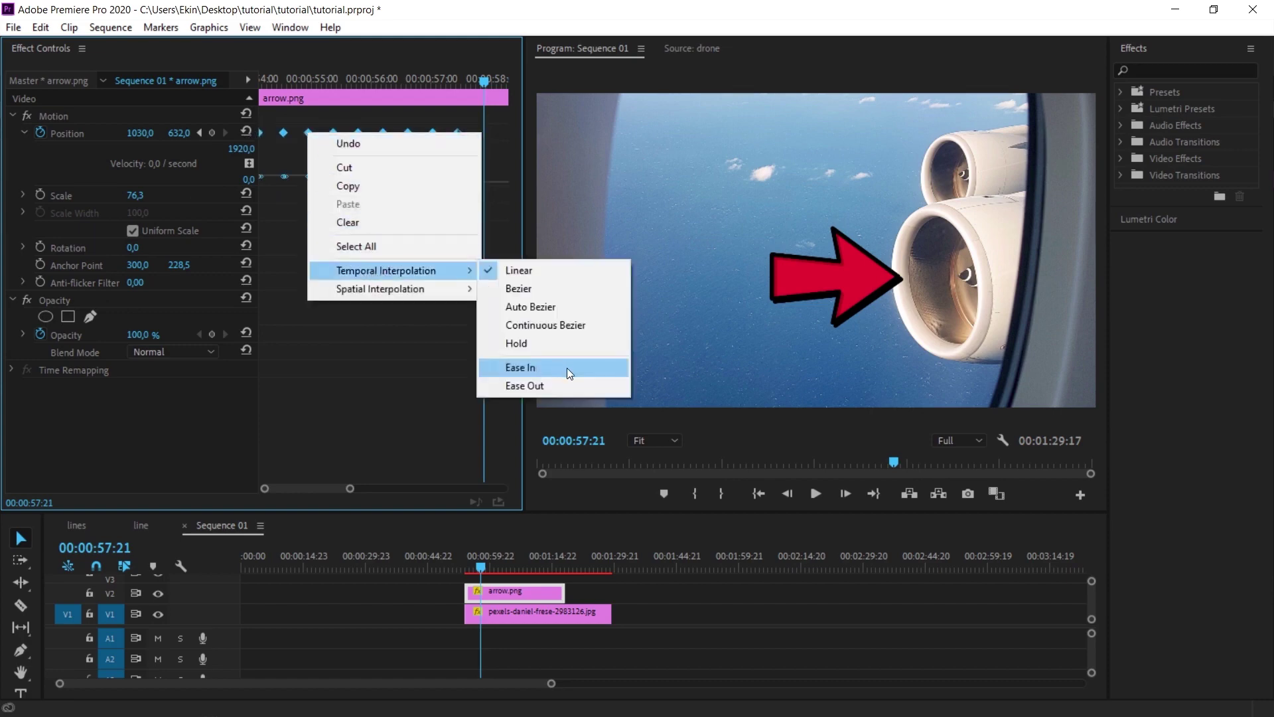
left_click(516, 363)
right_click(382, 135)
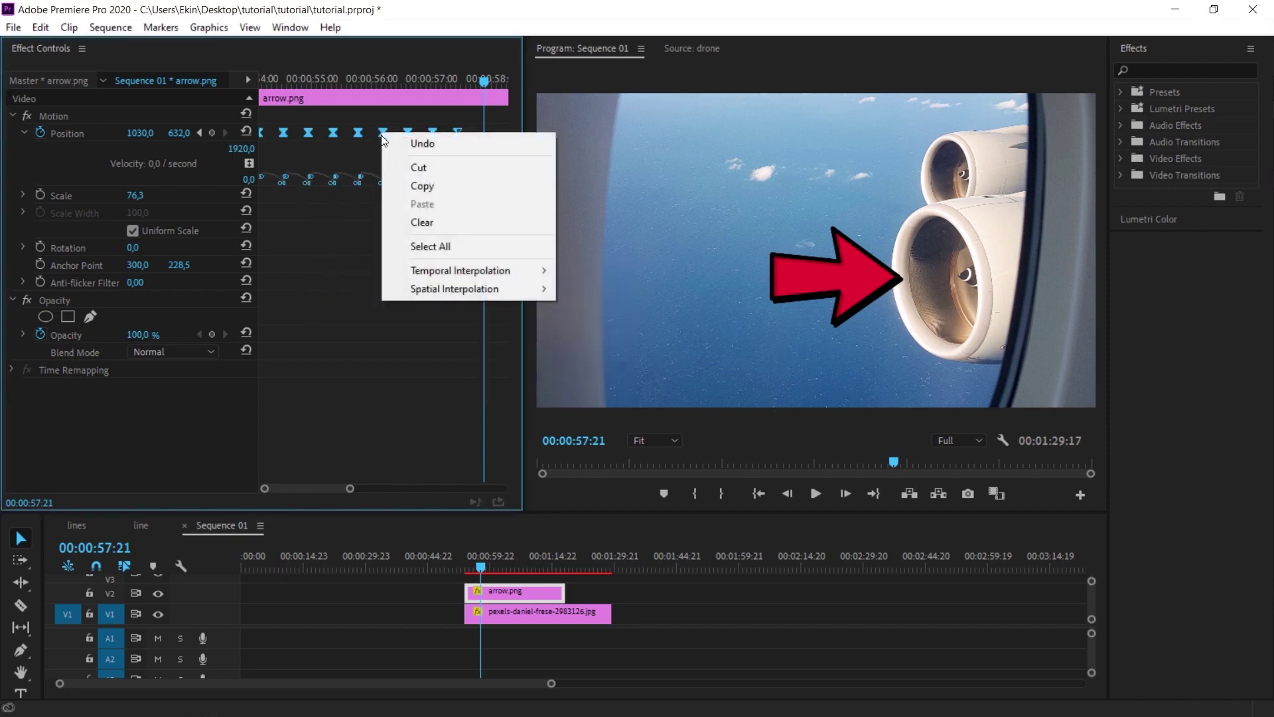
mouse_move(485, 278)
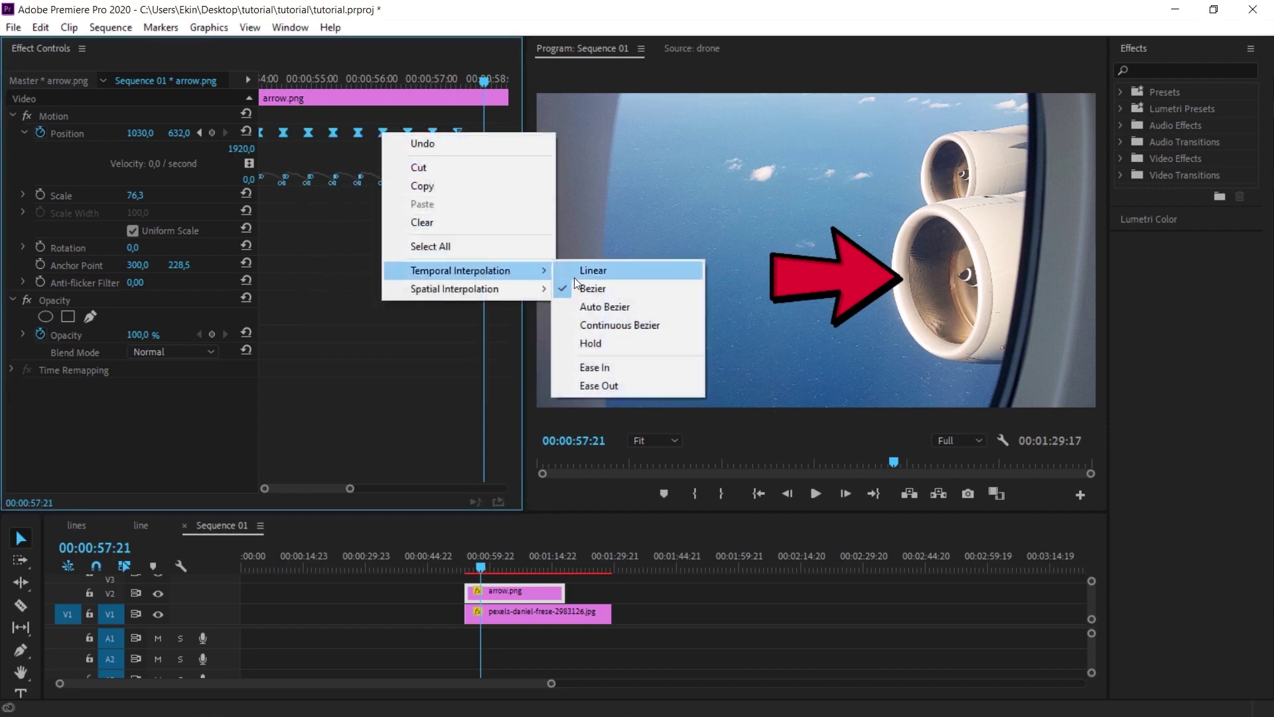
left_click(579, 385)
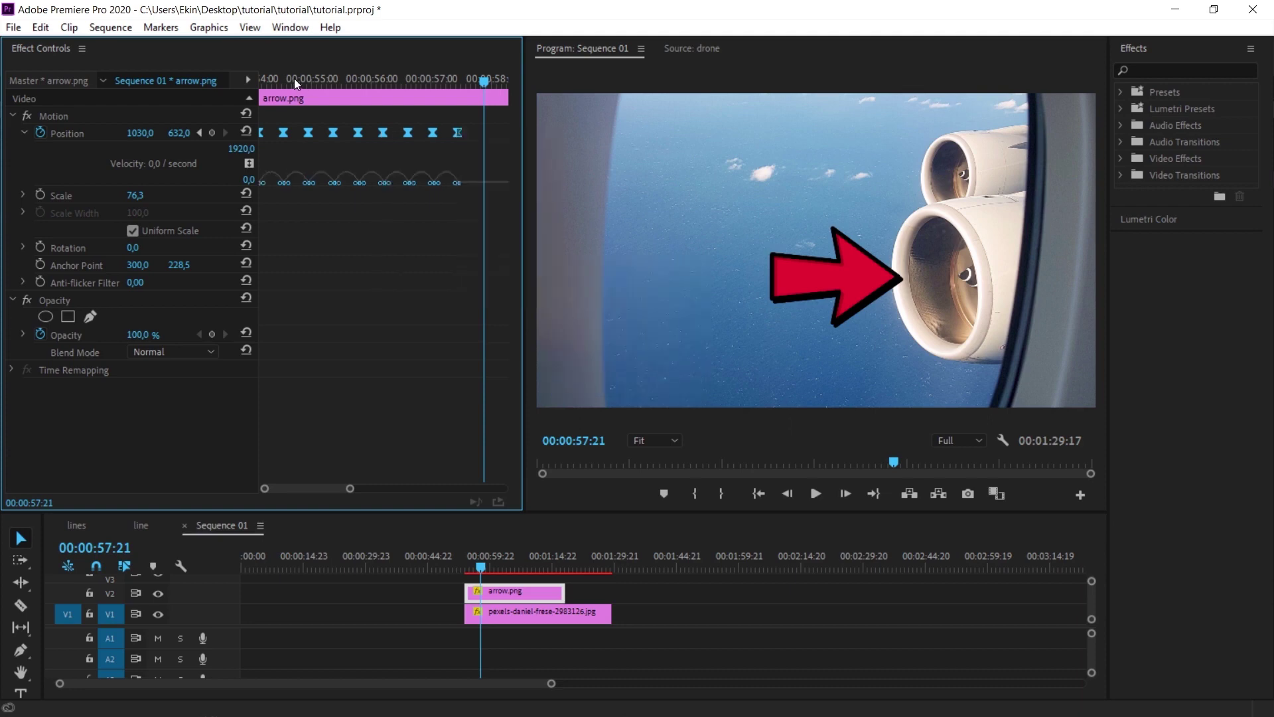
- Play back and scrub through the eased bounce from the clip start
left_click_drag(292, 78, 263, 79)
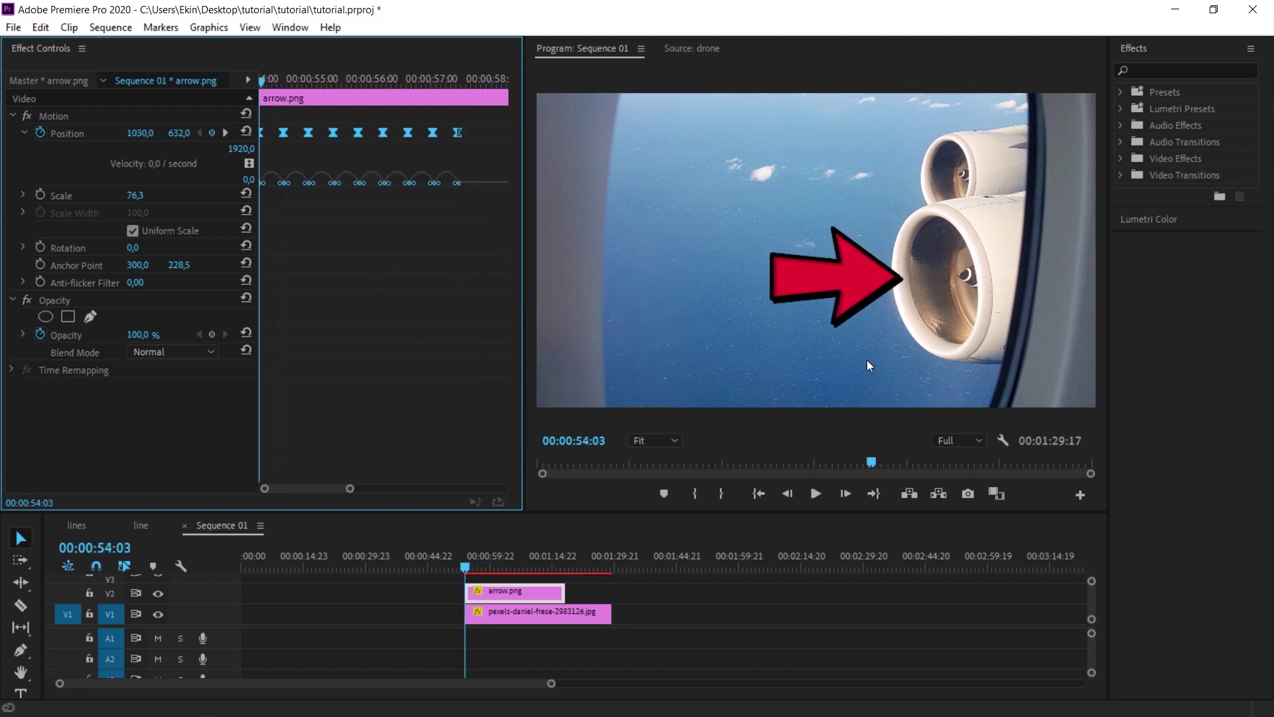
key("space")
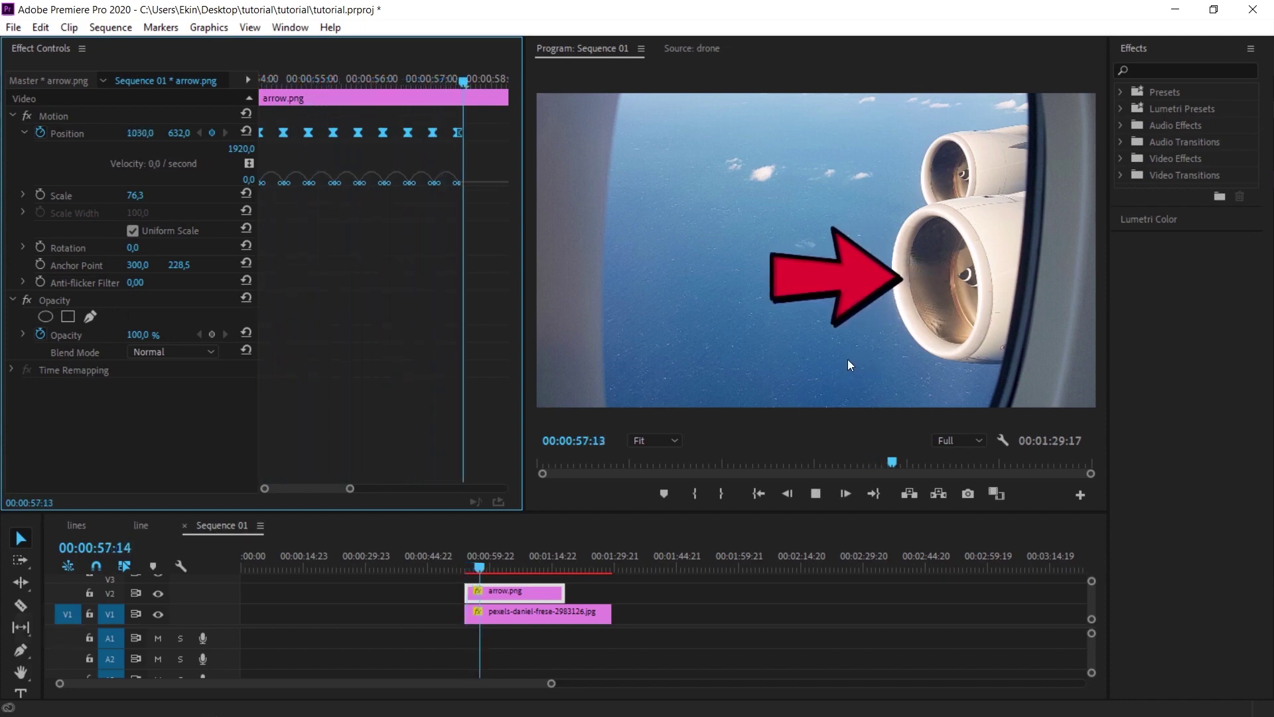
left_click(815, 493)
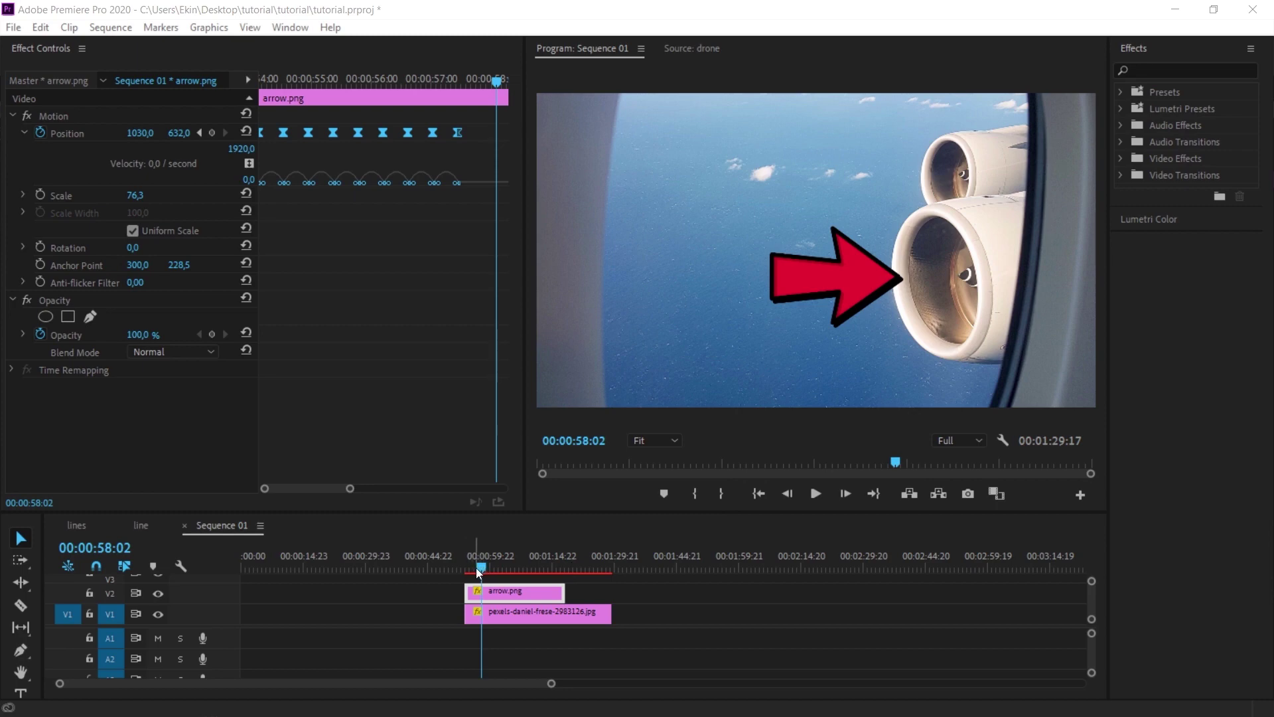
left_click_drag(482, 572, 475, 572)
key("space")
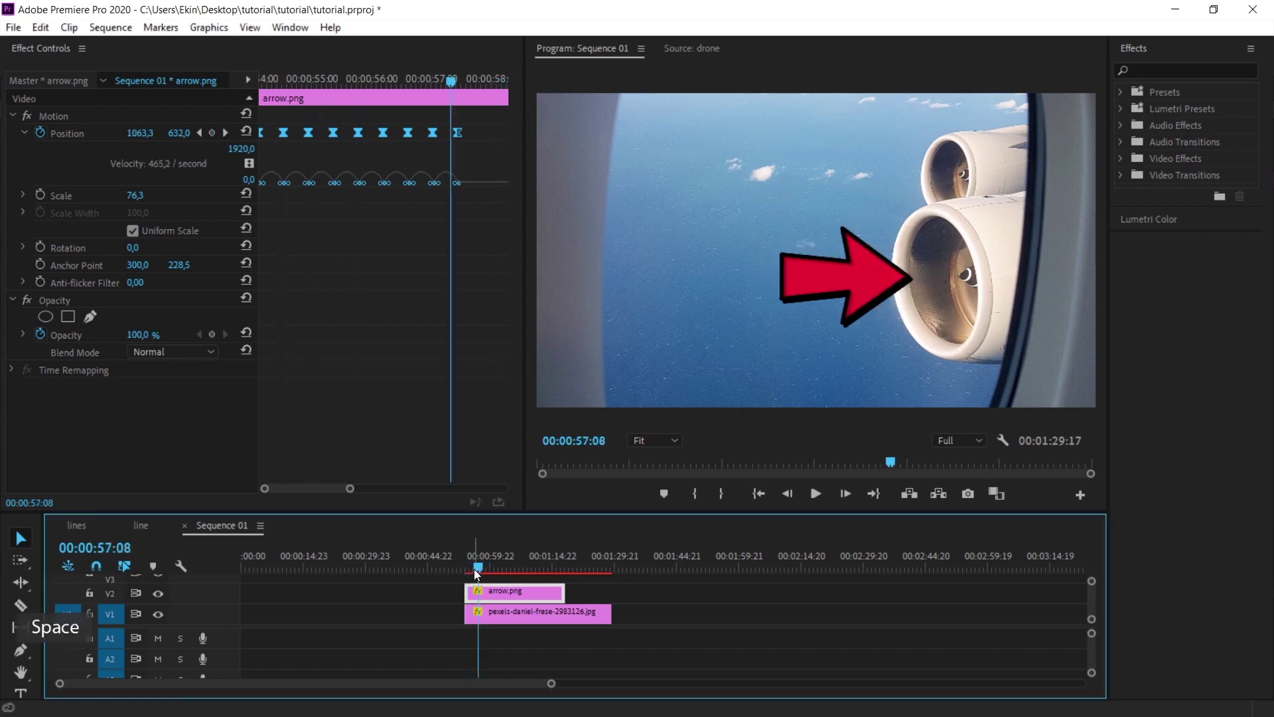
left_click(467, 571)
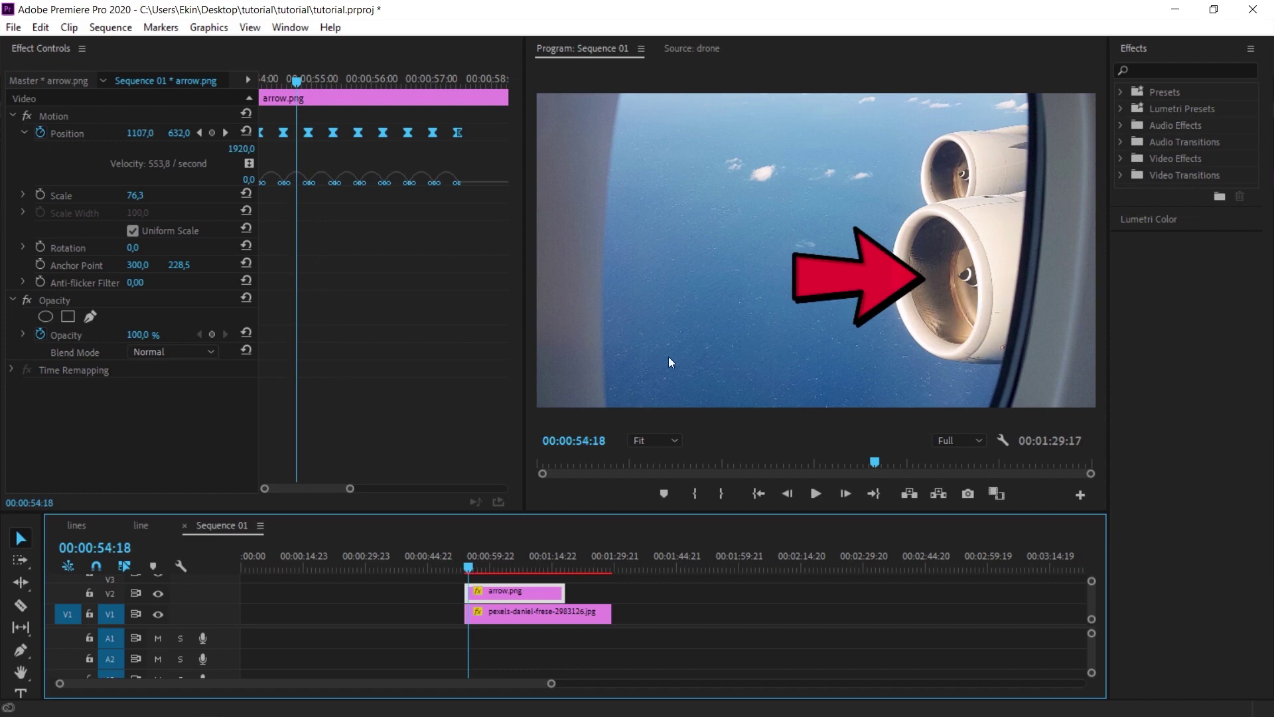
- Test a 90° arrow rotation with a preview, then undo it back to 0°
key("shift+Right")
key("shift+Right")
key("shift+Right")
key("shift+Right")
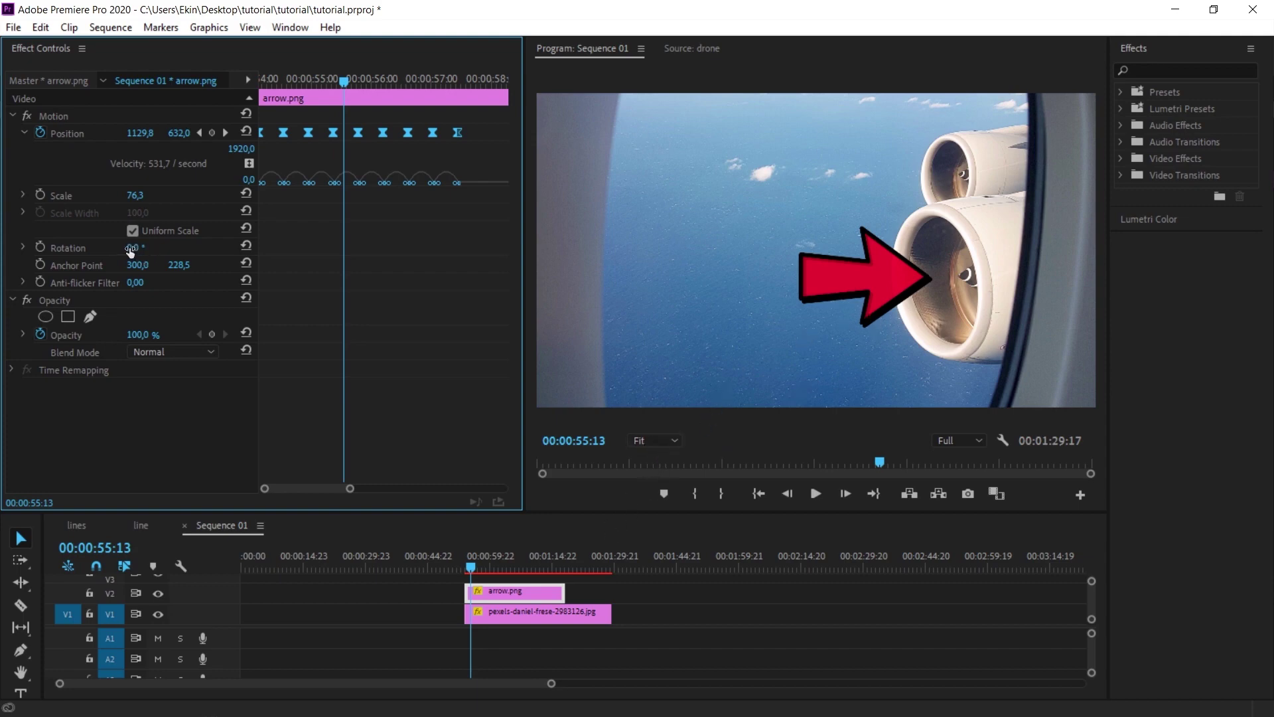
left_click_drag(136, 249, 196, 249)
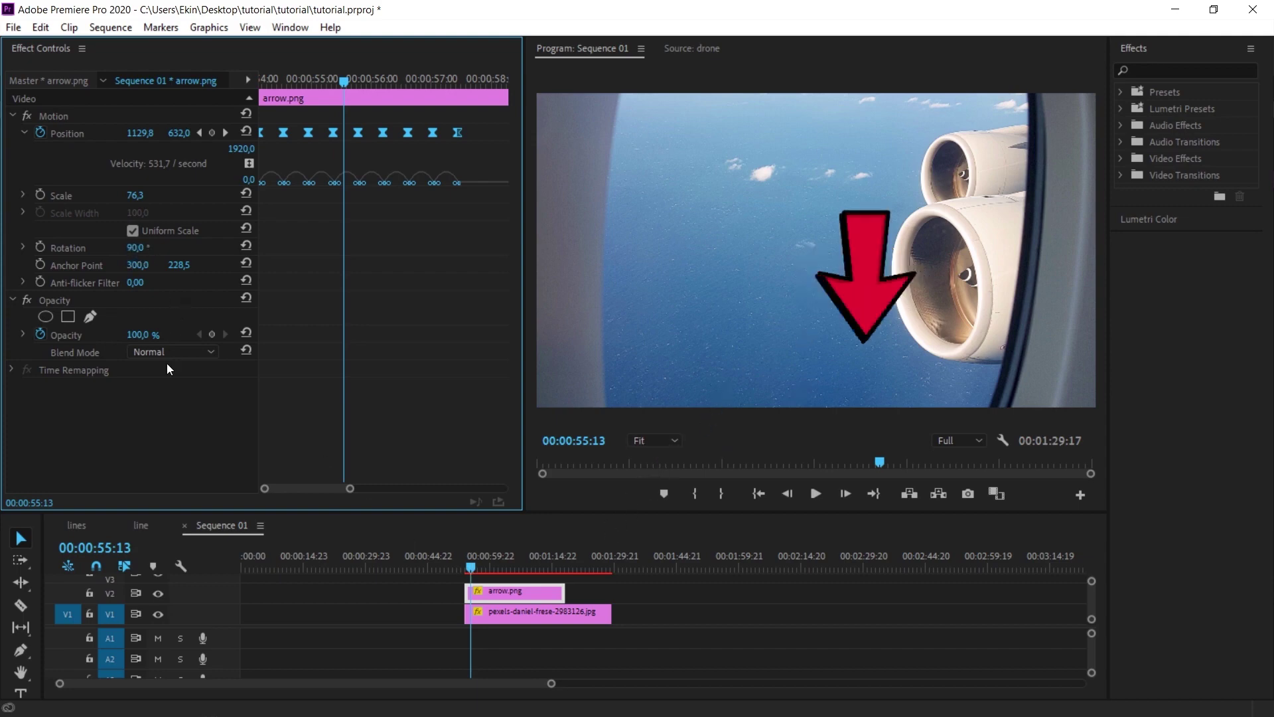
key("space")
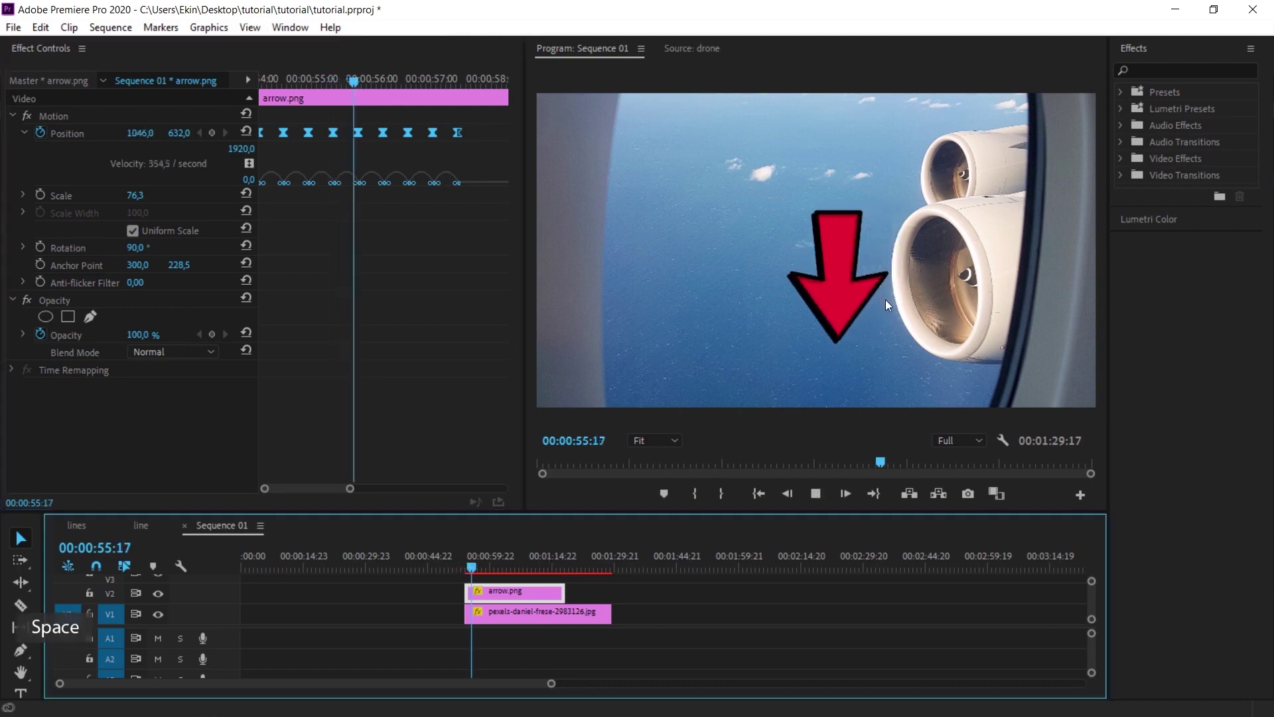
key("space")
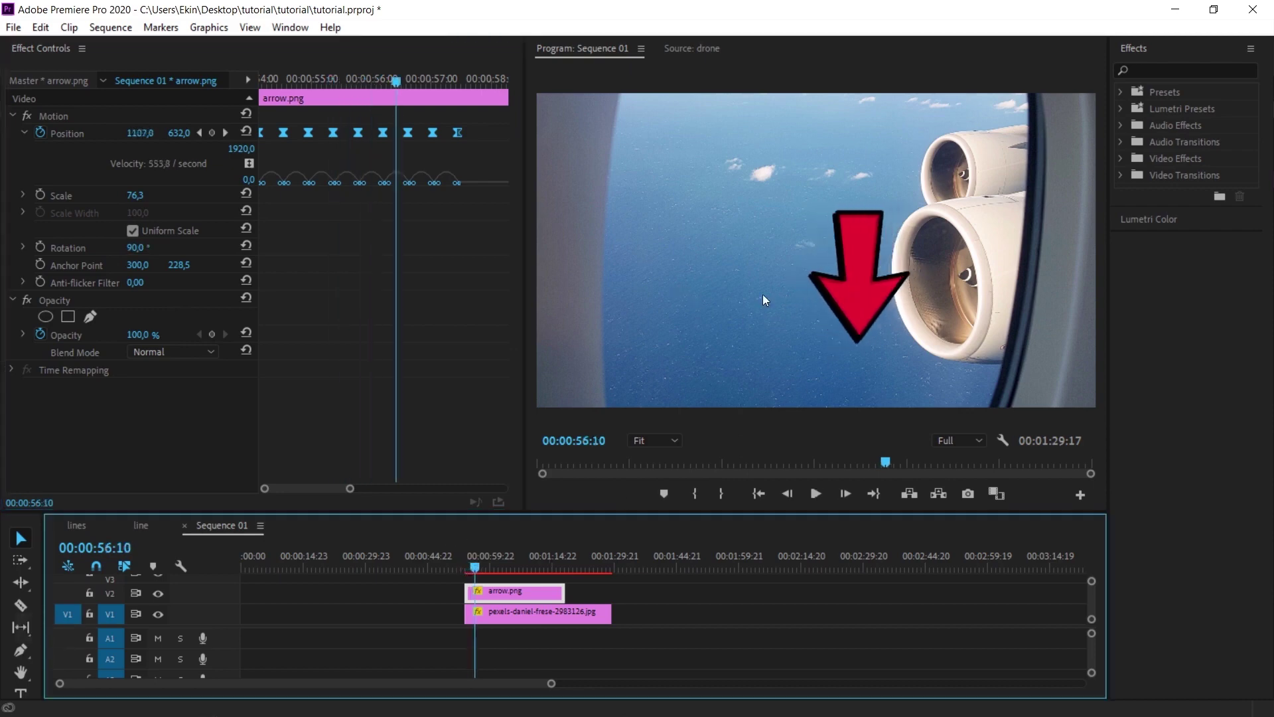
key("ctrl+z")
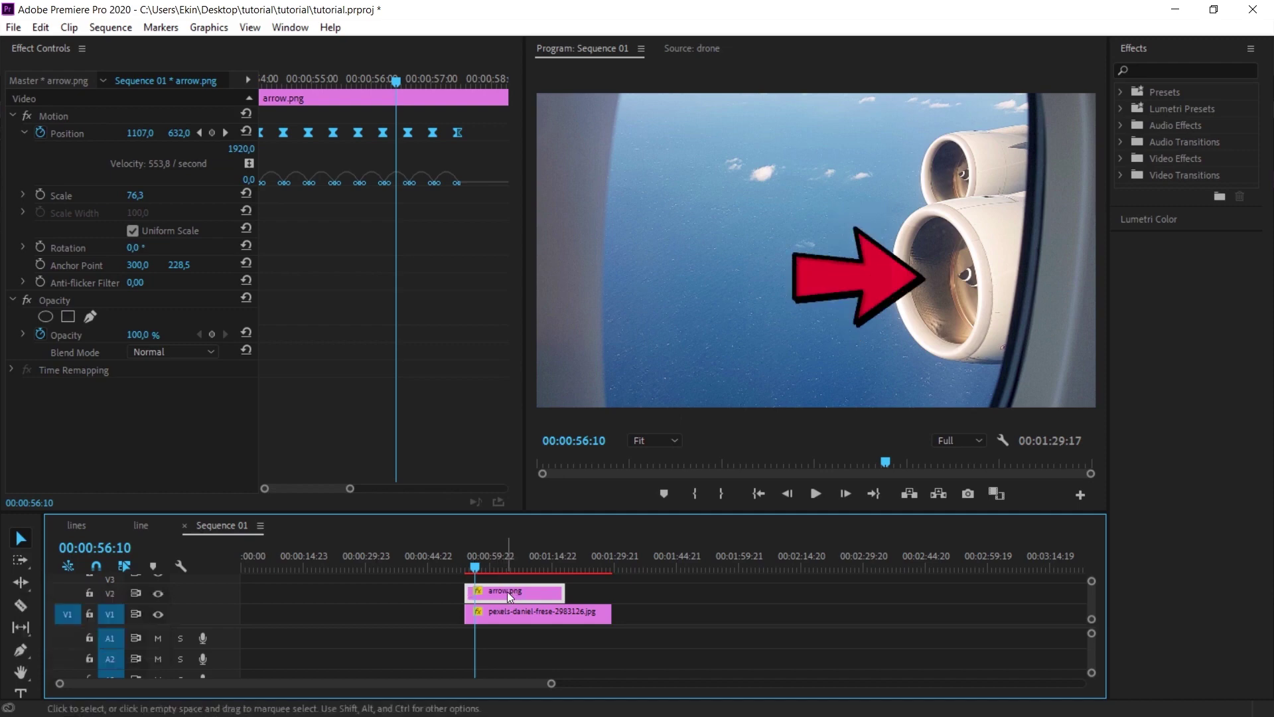
- Nest the arrow.png clip as Nested Sequence 02 and preview it
right_click(504, 591)
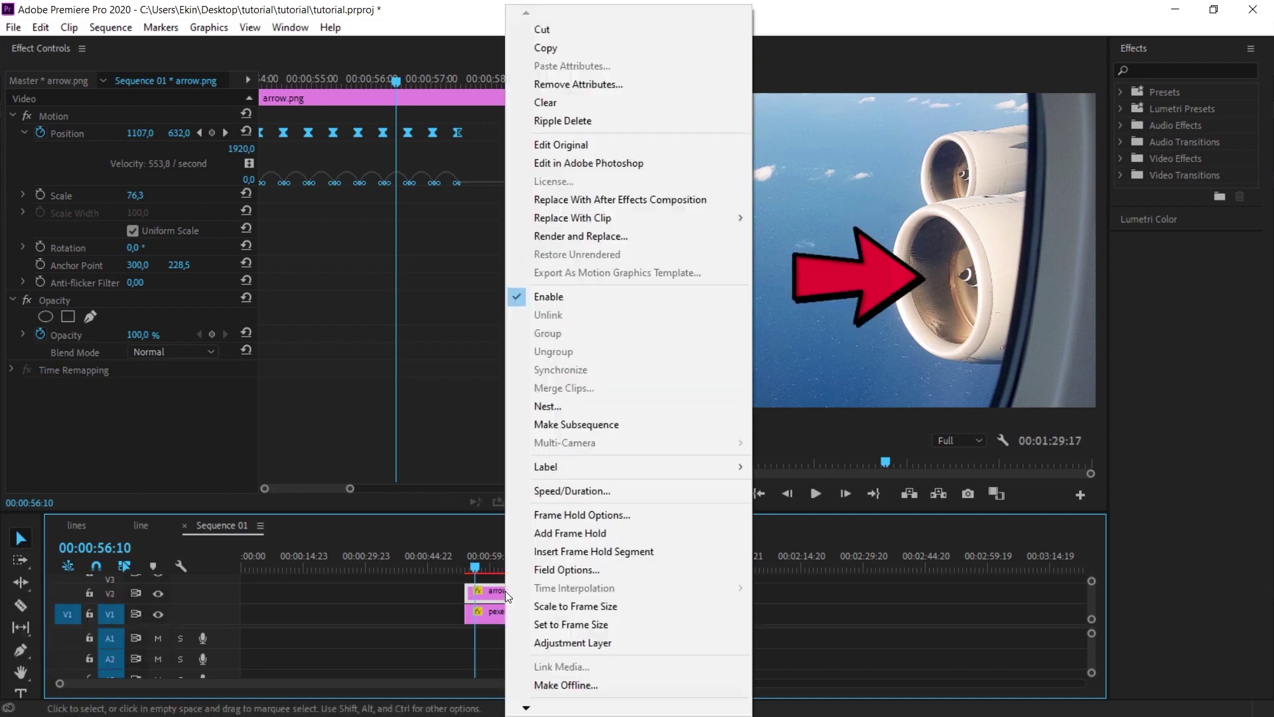
left_click(558, 403)
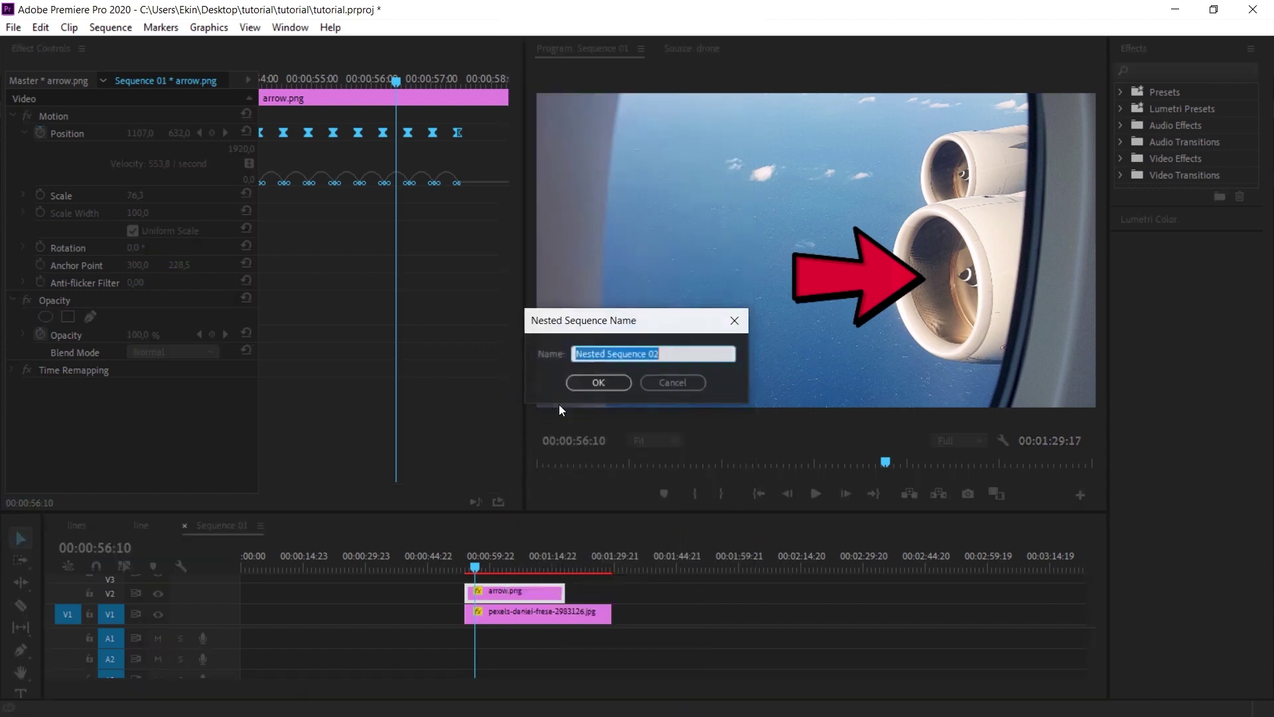
left_click(601, 384)
left_click(495, 594)
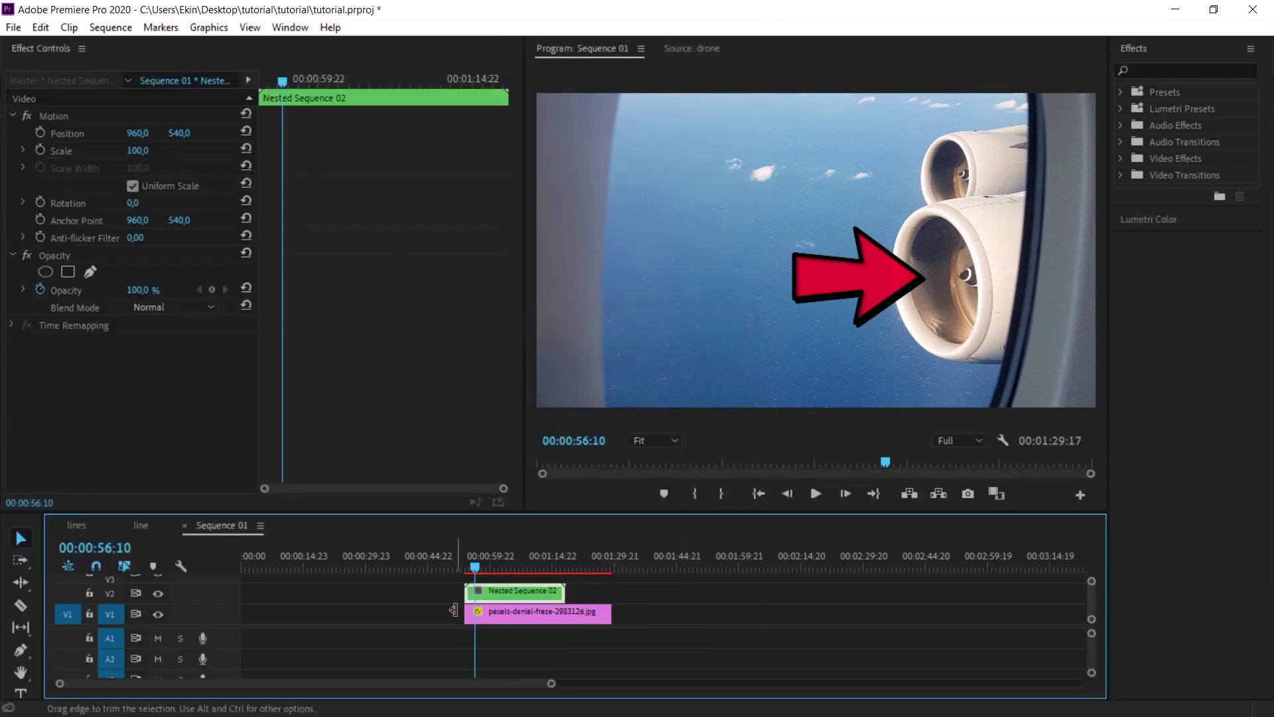
key("space")
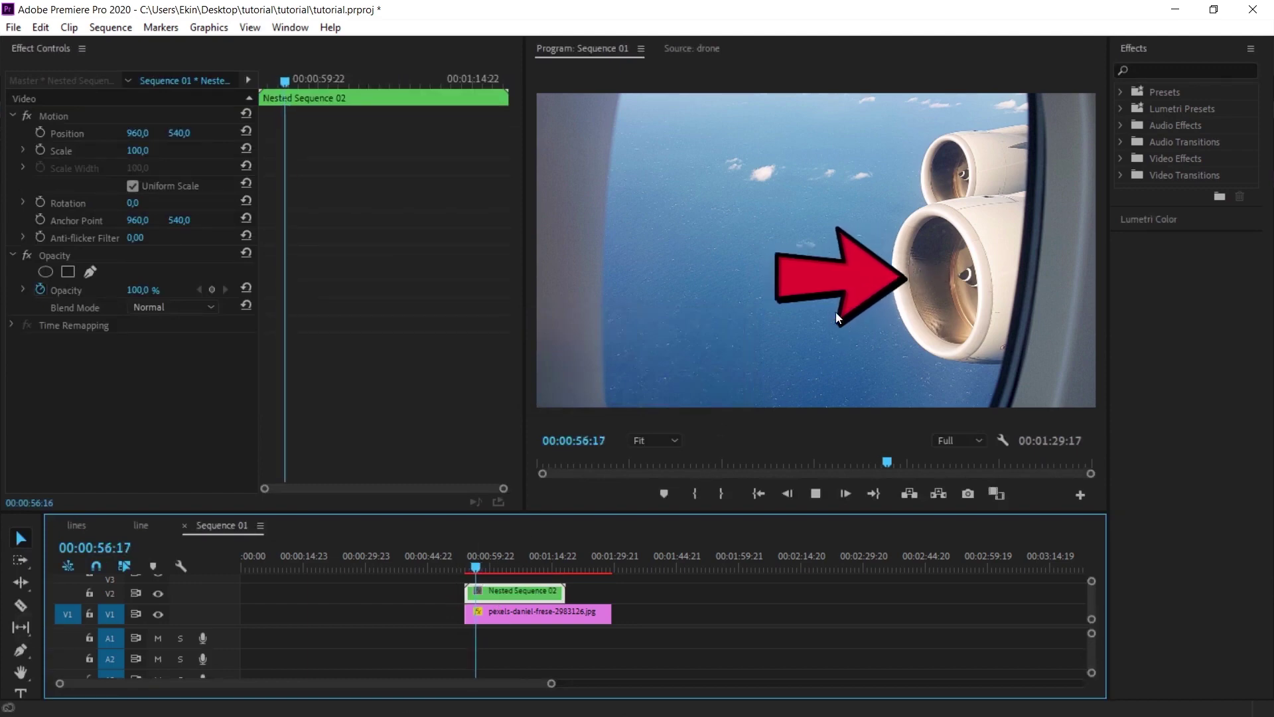
key("space")
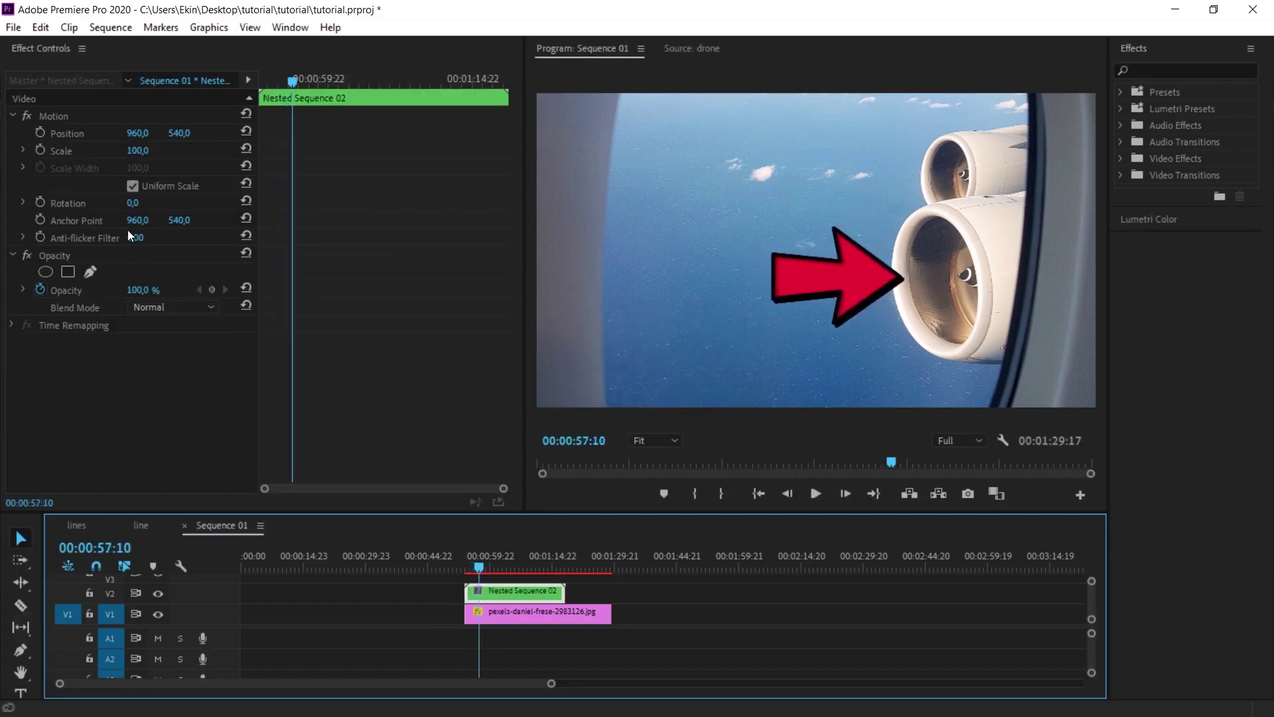
- Set the nested clip's rotation to 90° and preview it from the start
left_click(134, 202)
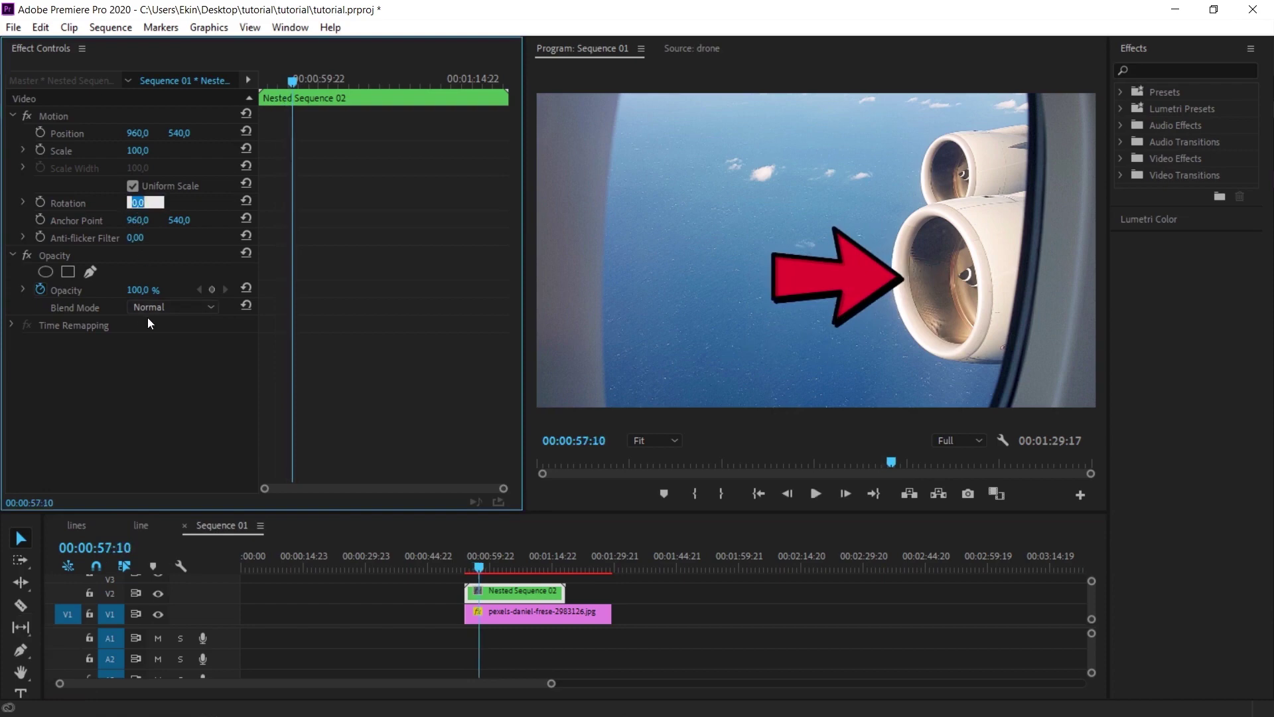
type("90")
key("Return")
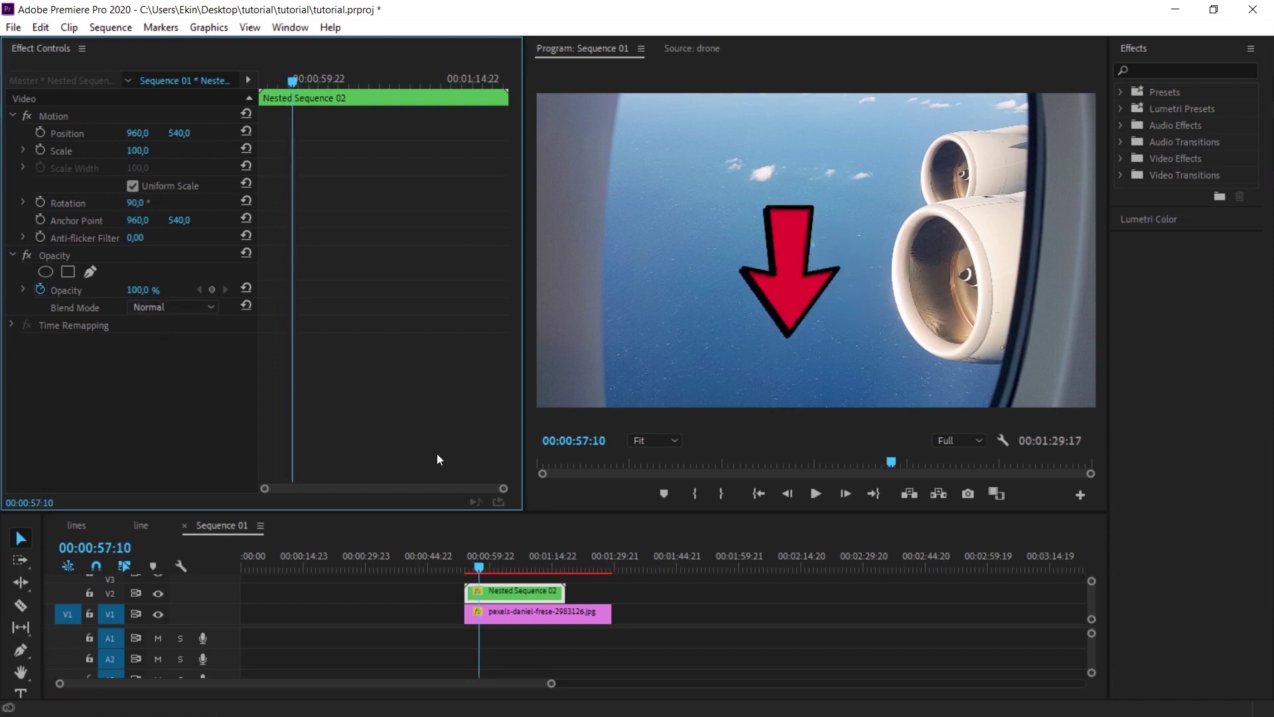
left_click(469, 576)
left_click(469, 575)
key("ctrl")
key("space")
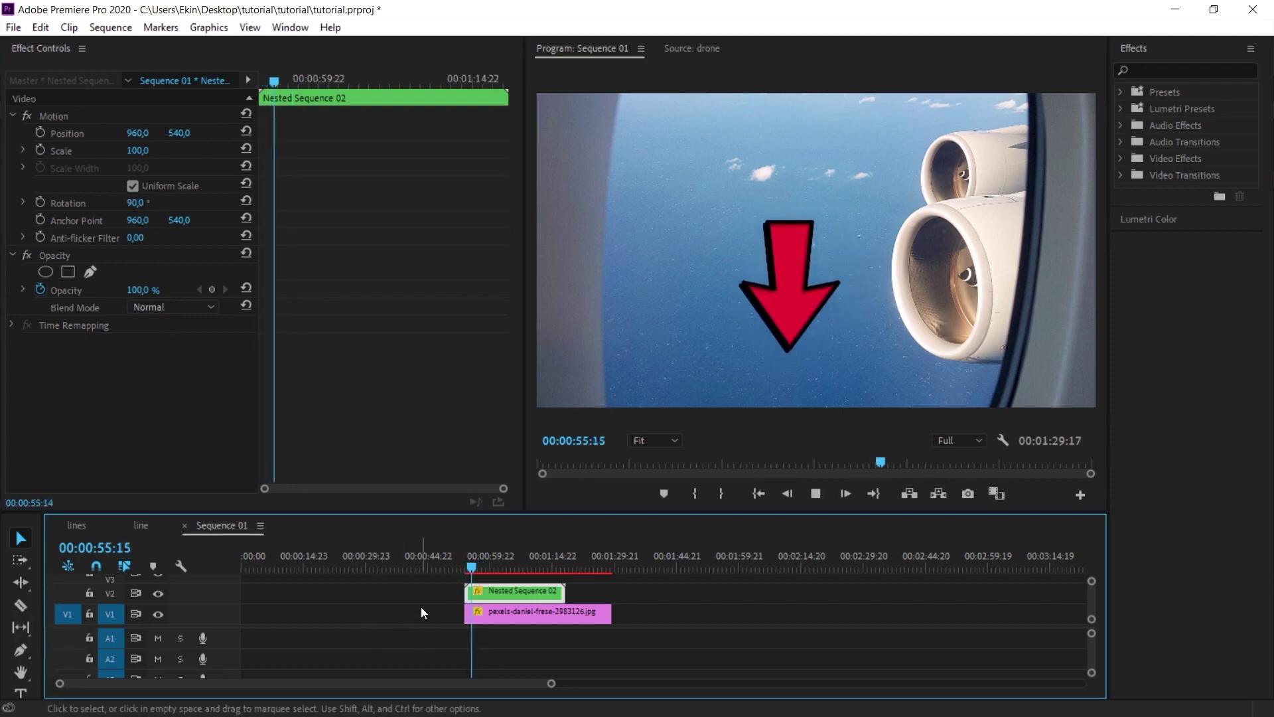
key("space")
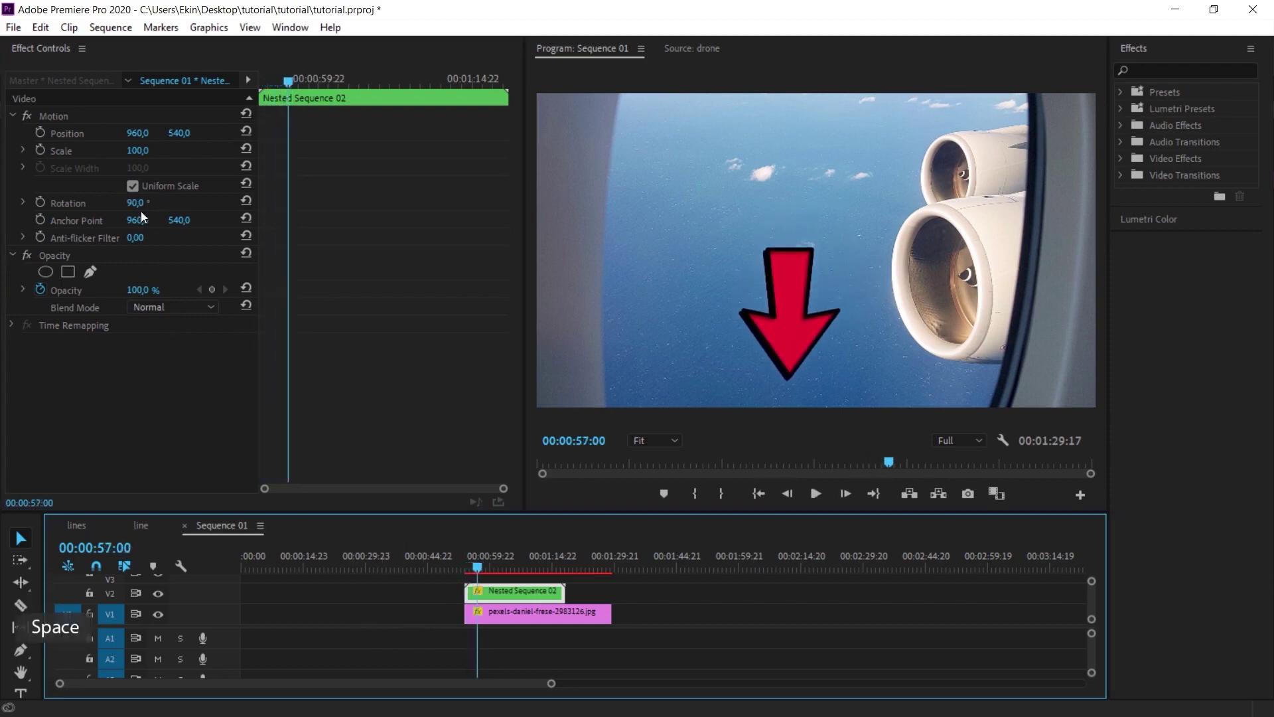
- Change the nested arrow's rotation to 45° and preview the tilted arrow
left_click(136, 203)
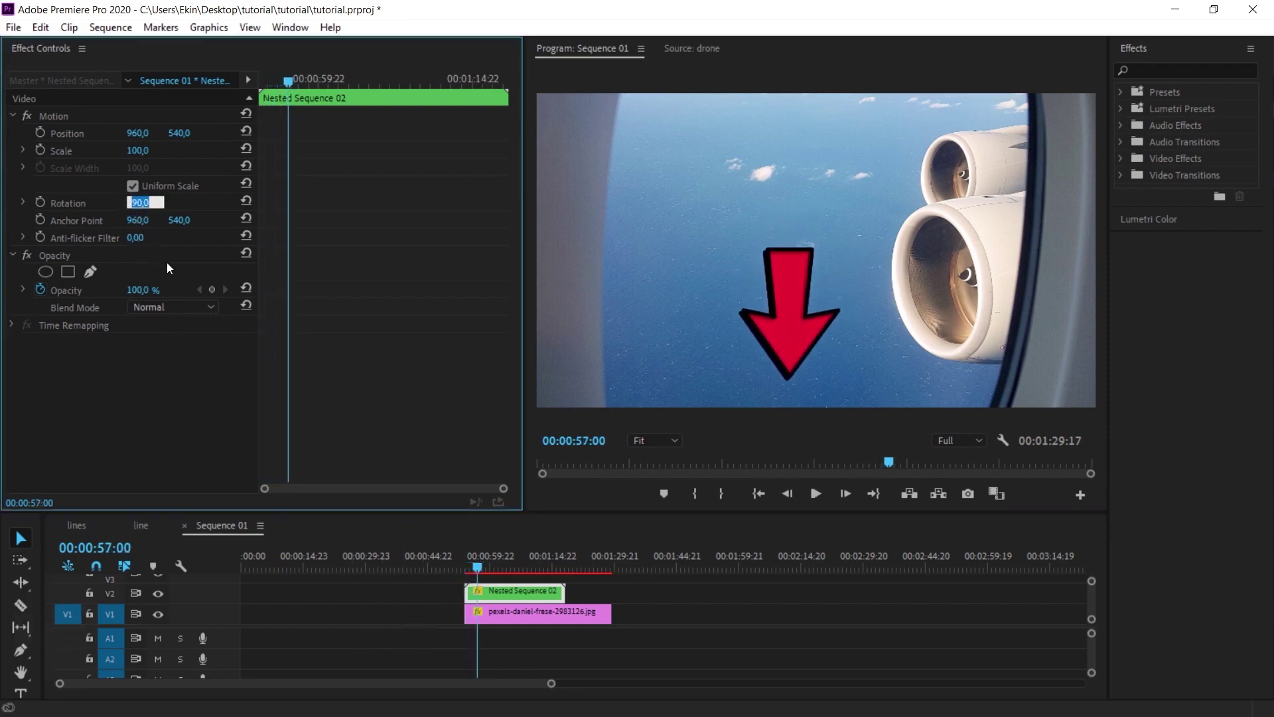
type("45")
key("Return")
left_click(438, 597)
key("space")
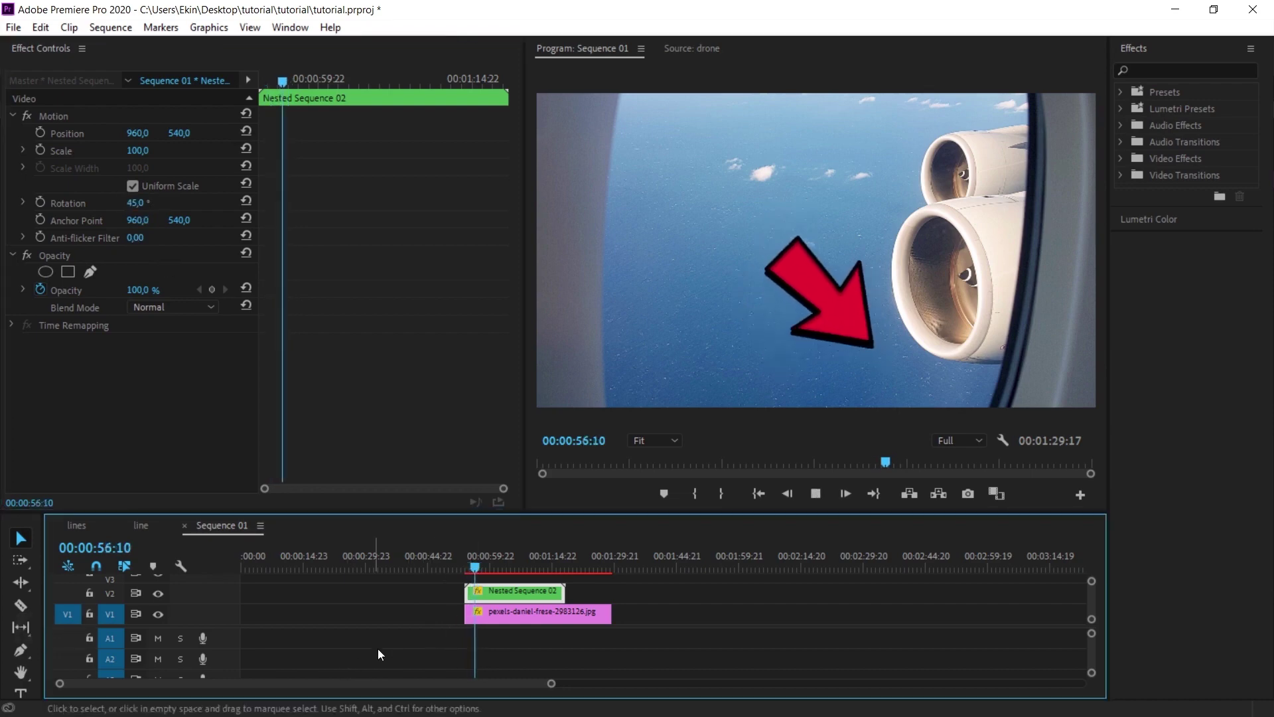
key("space")
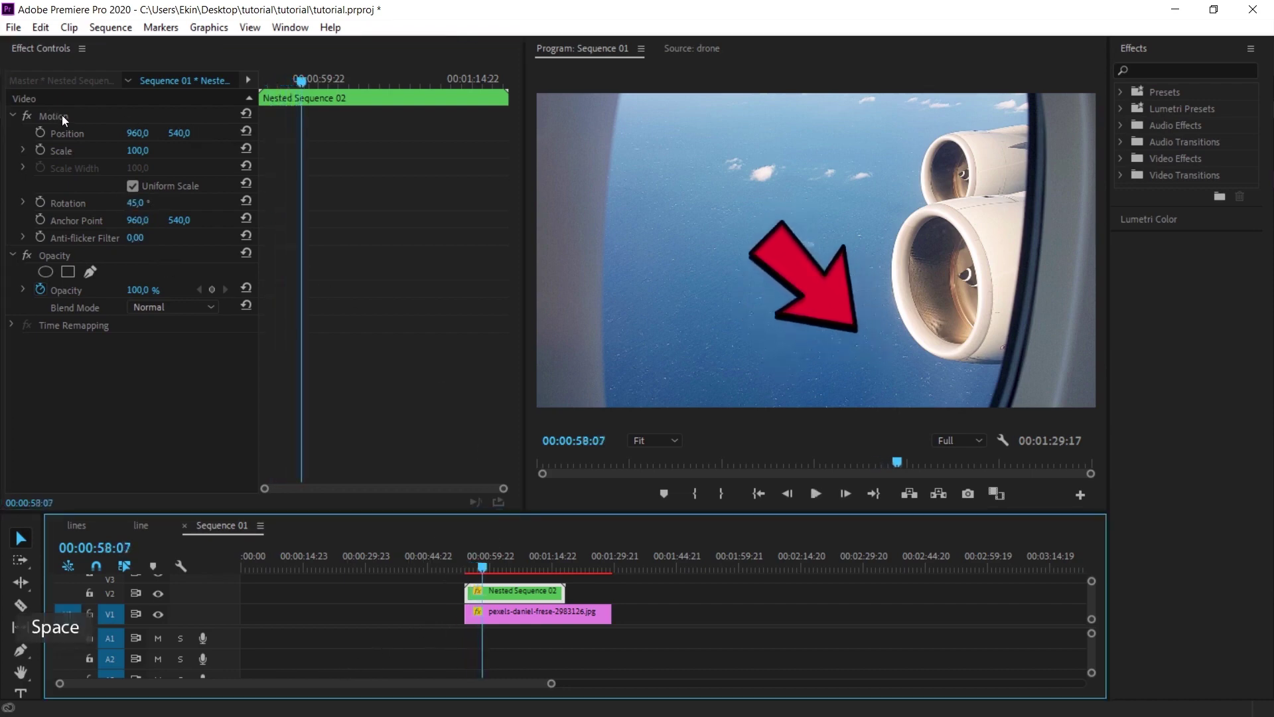
- Drag the tilted arrow up to 1168,0, 189,5 so its tip touches the engine, then preview
left_click(61, 114)
left_click_drag(822, 300, 901, 242)
left_click(469, 569)
left_click_drag(470, 572, 468, 571)
key("space")
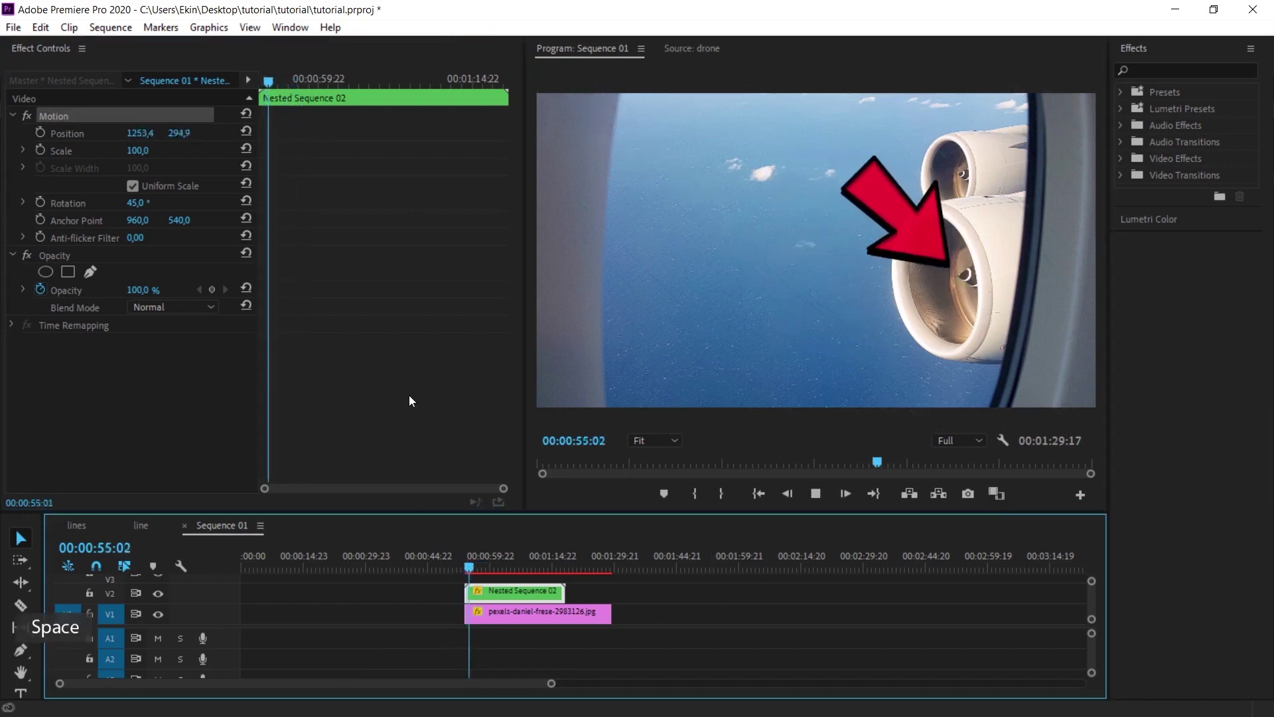
key("asciitilde")
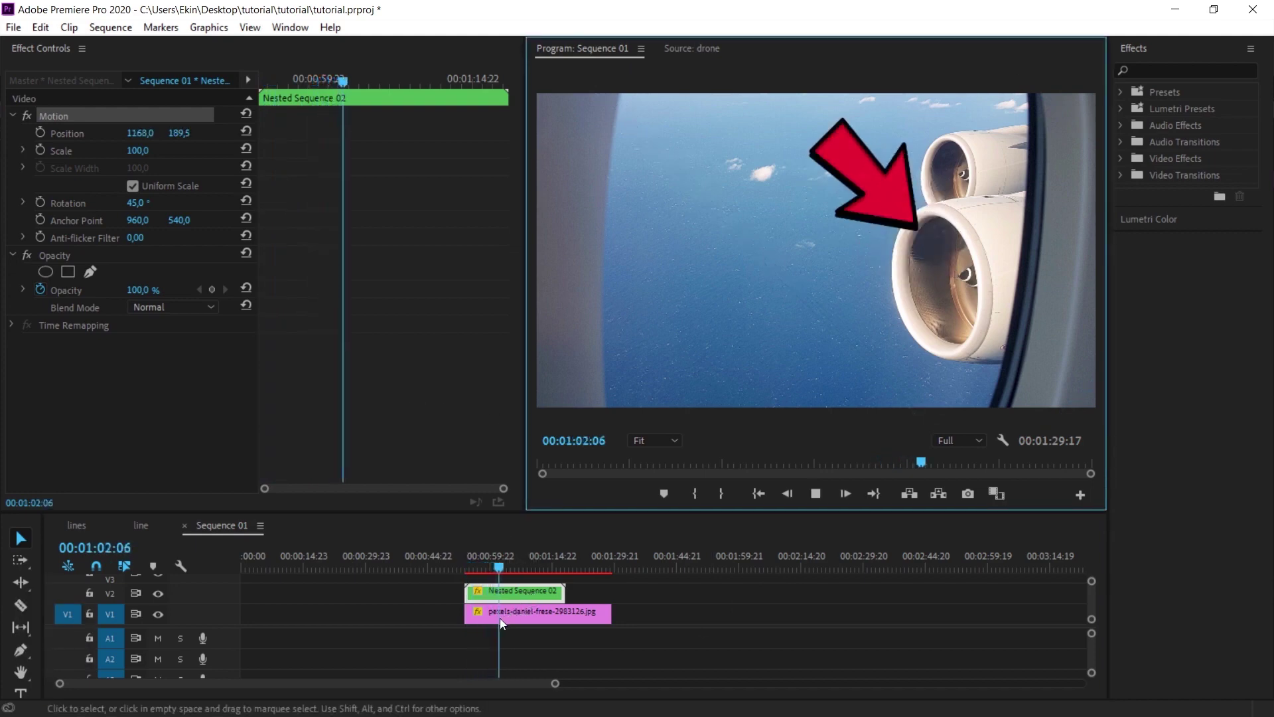
key("space")
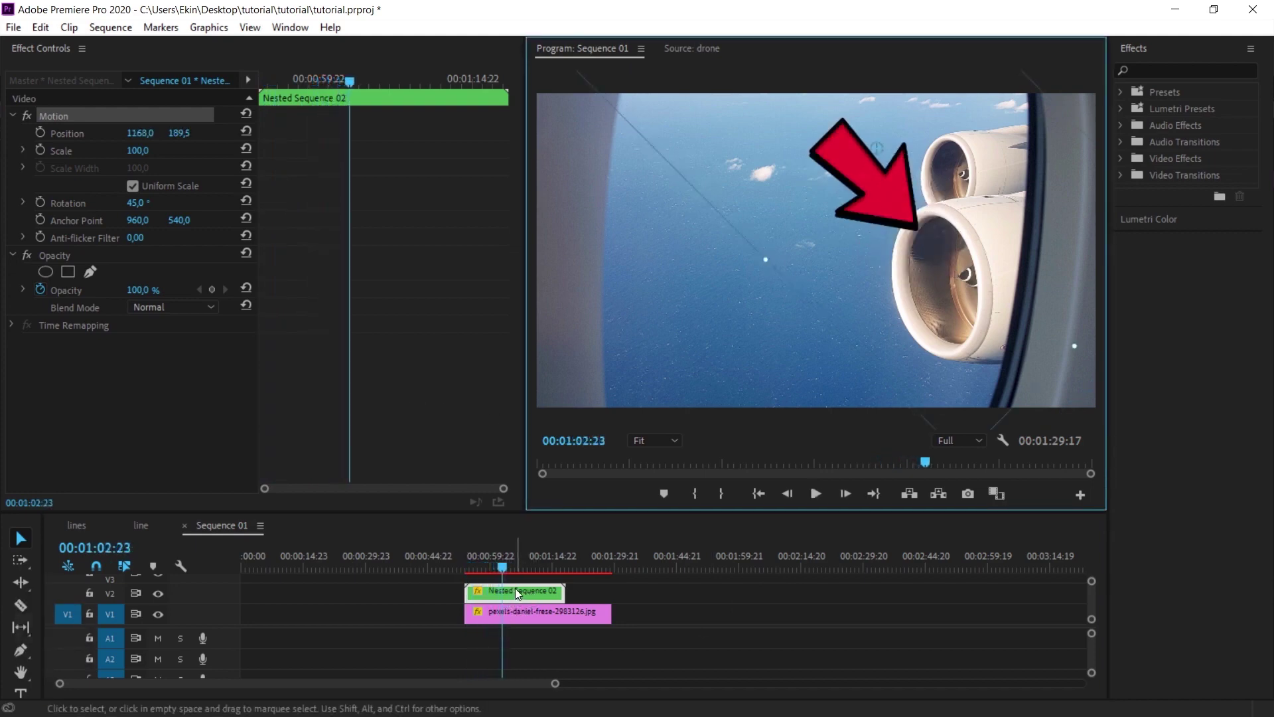
- Open Nested Sequence 02, select arrow.png and zoom into its keyframe timeline
double_click(511, 592)
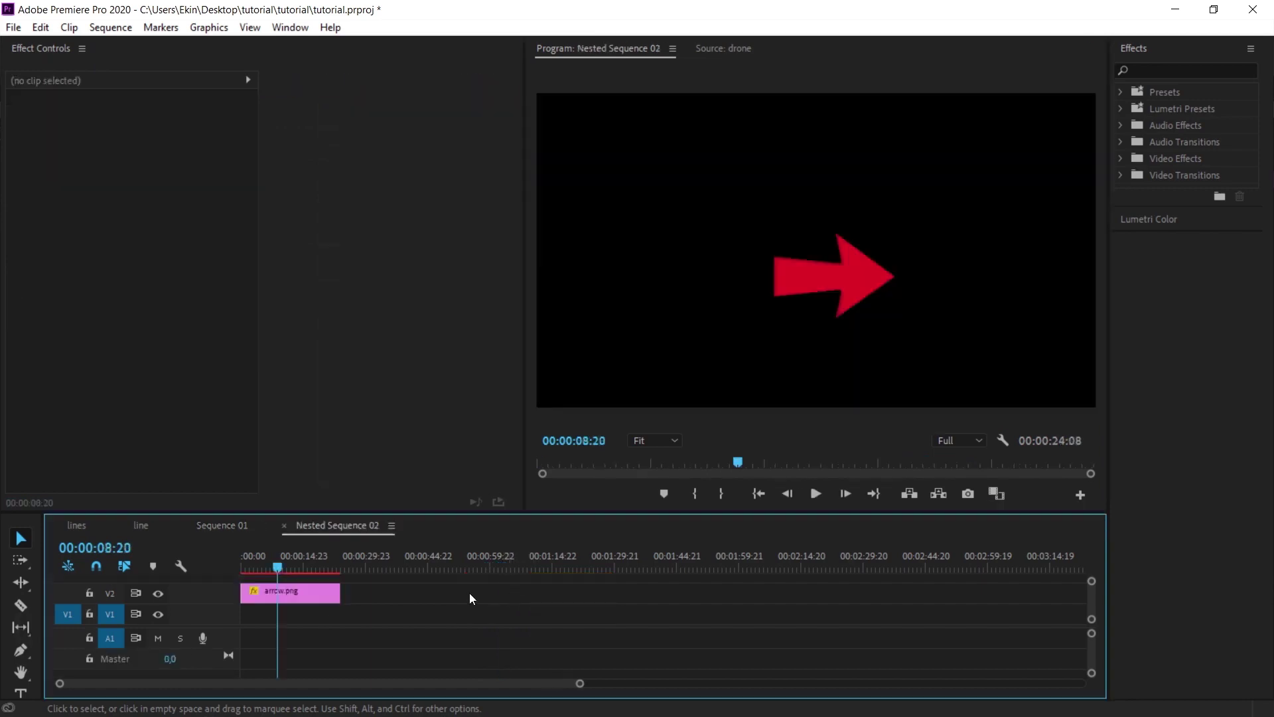
left_click(292, 596)
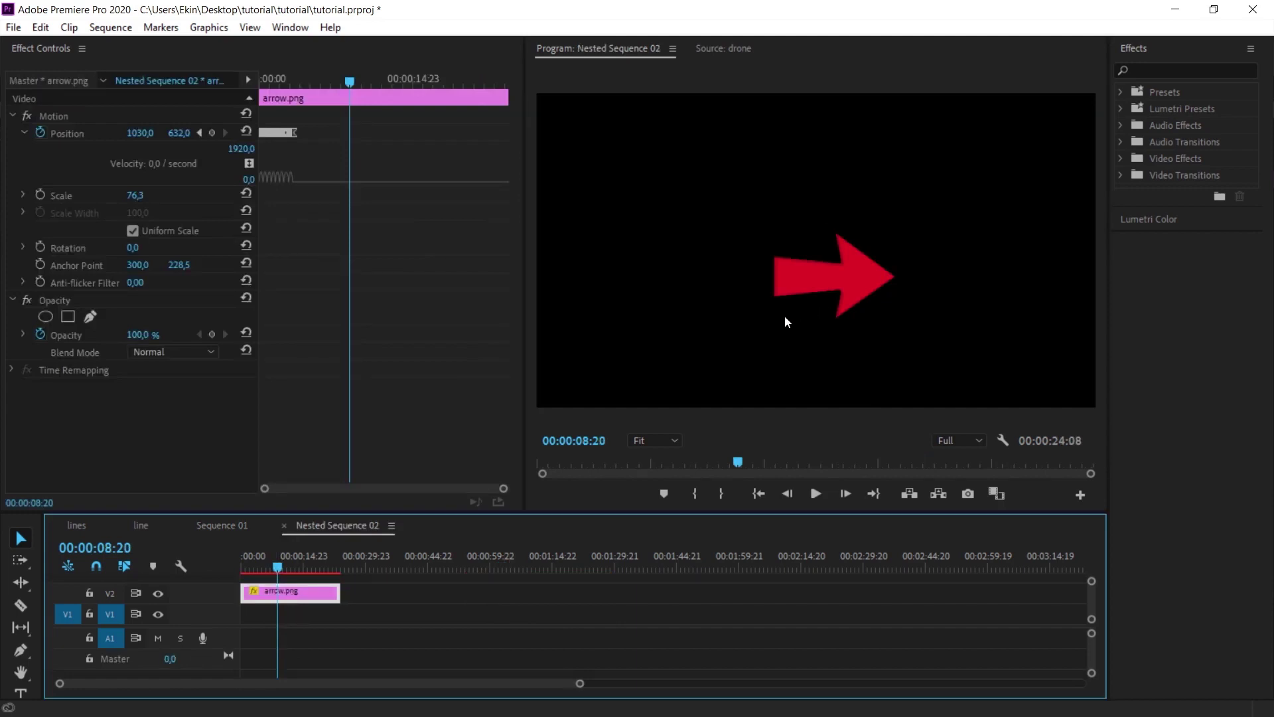
left_click_drag(504, 487, 471, 489)
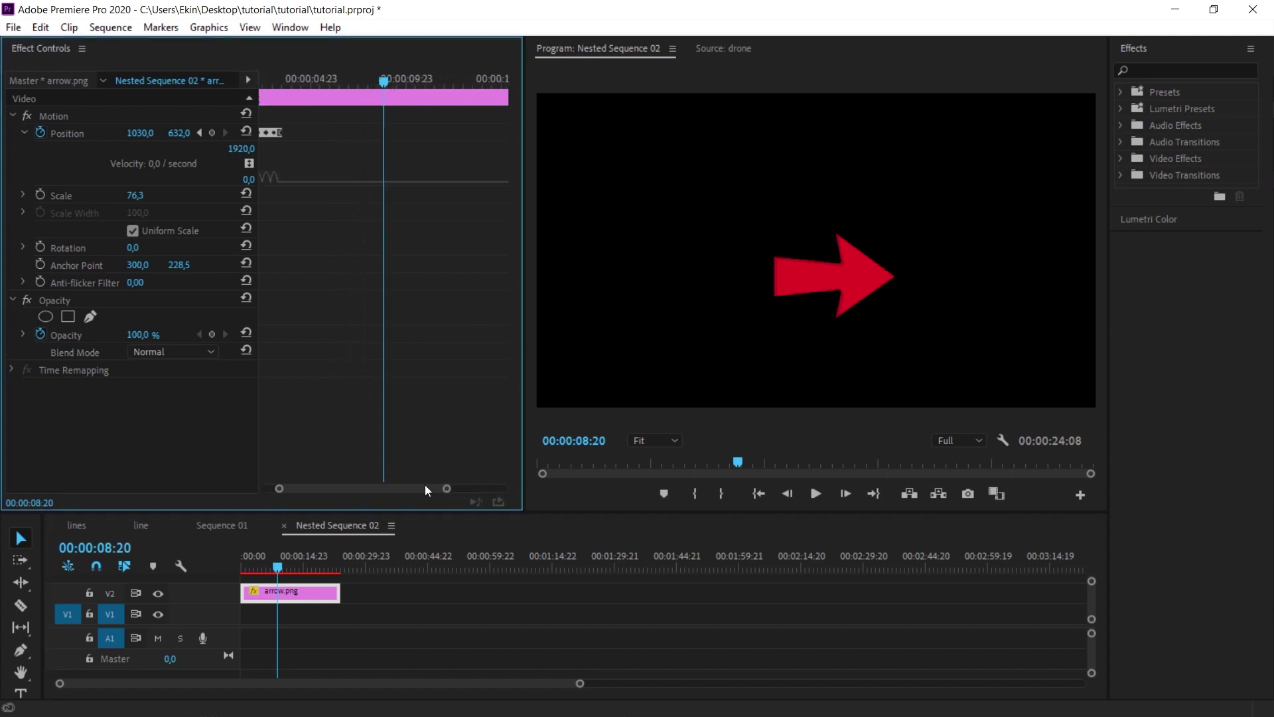
scroll(296, 163, "up", 2)
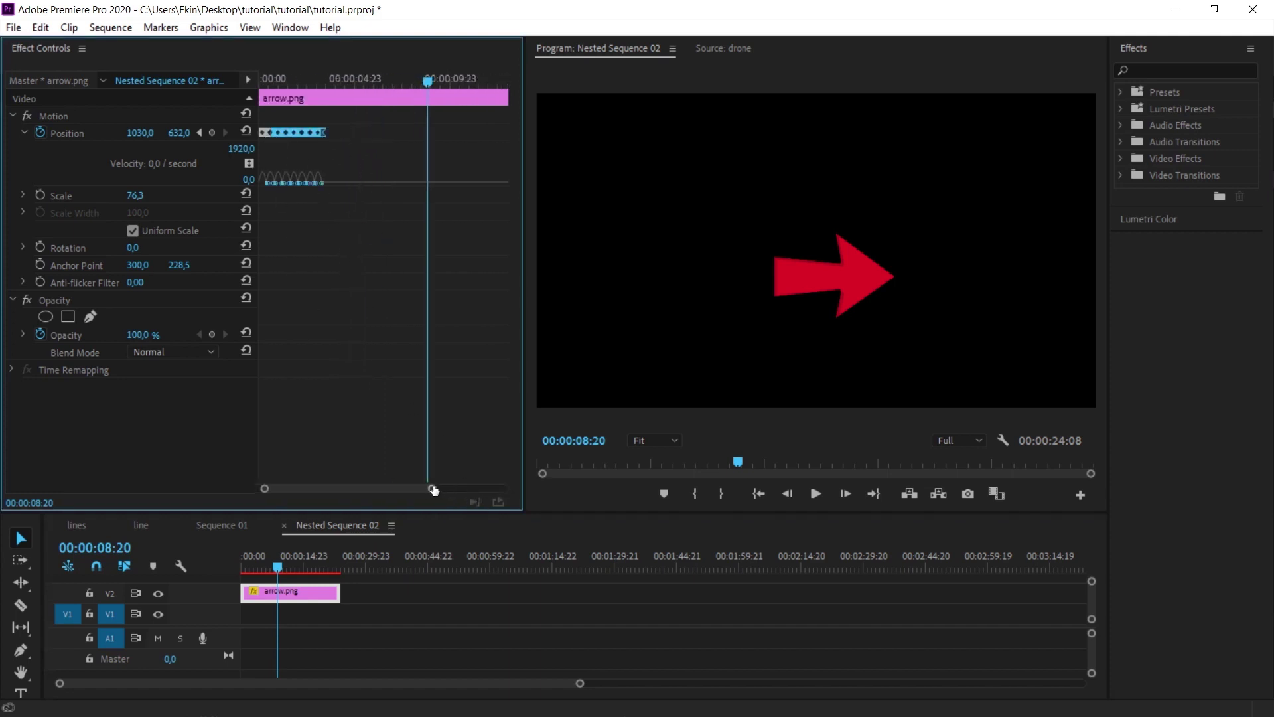
left_click_drag(432, 488, 294, 489)
- Duplicate the bounce keyframes after the originals and play the sequence from the start
key("shift")
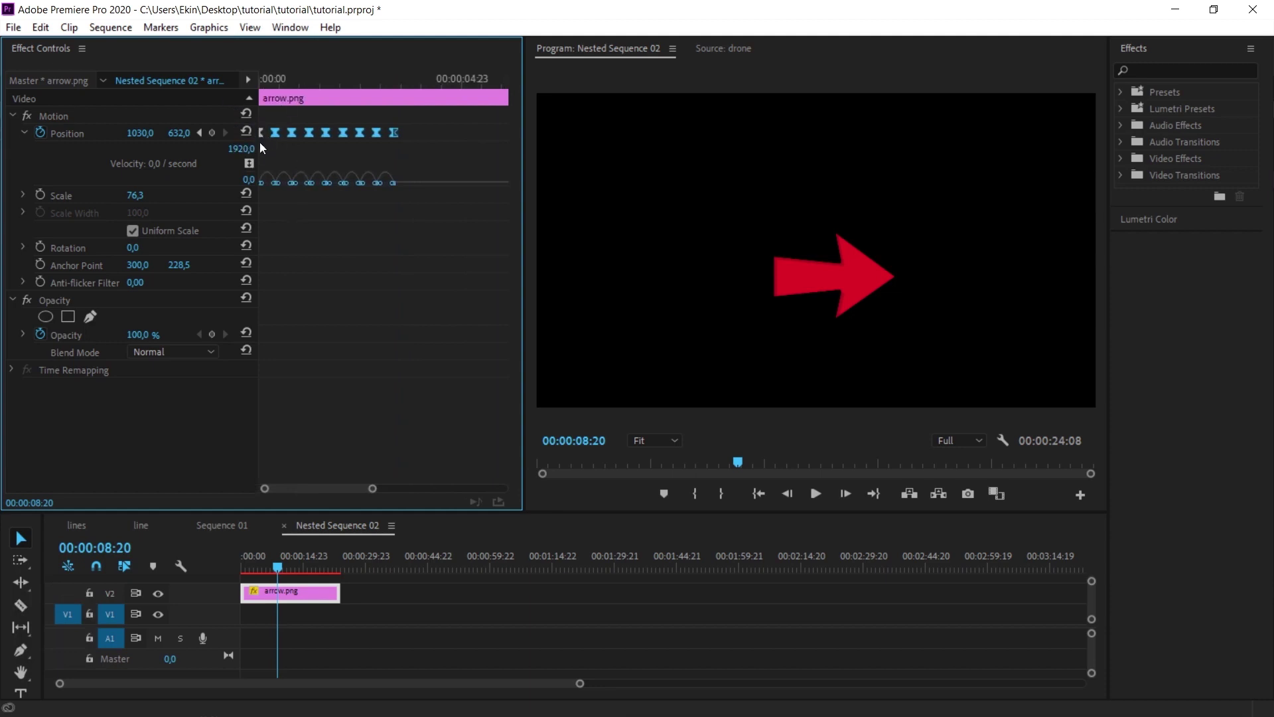
left_click(409, 79)
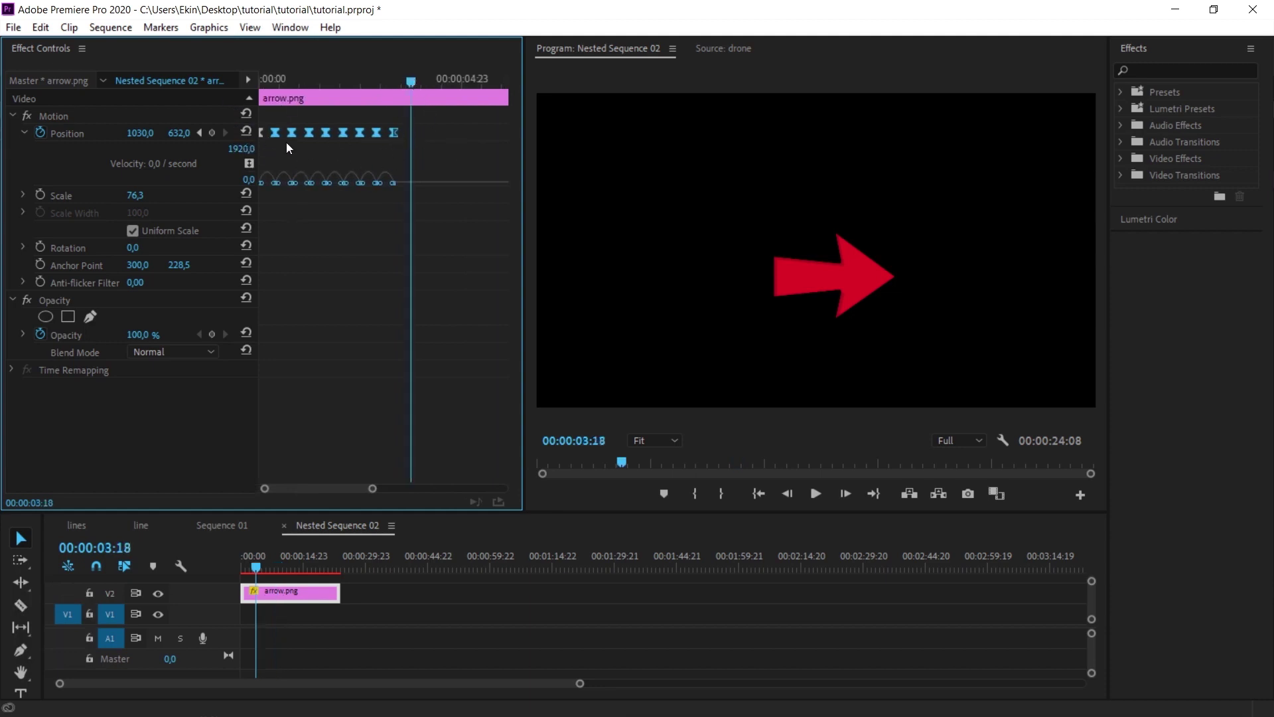
left_click_drag(277, 134, 415, 142)
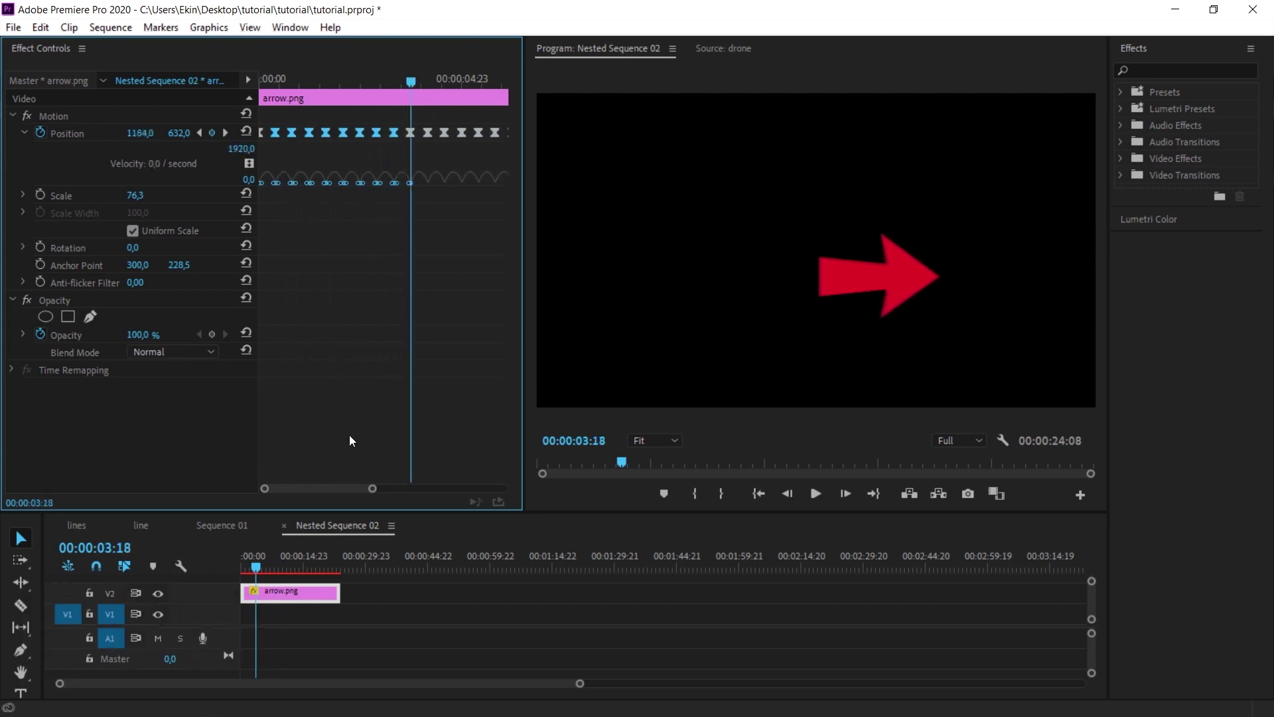
left_click_drag(254, 562, 240, 561)
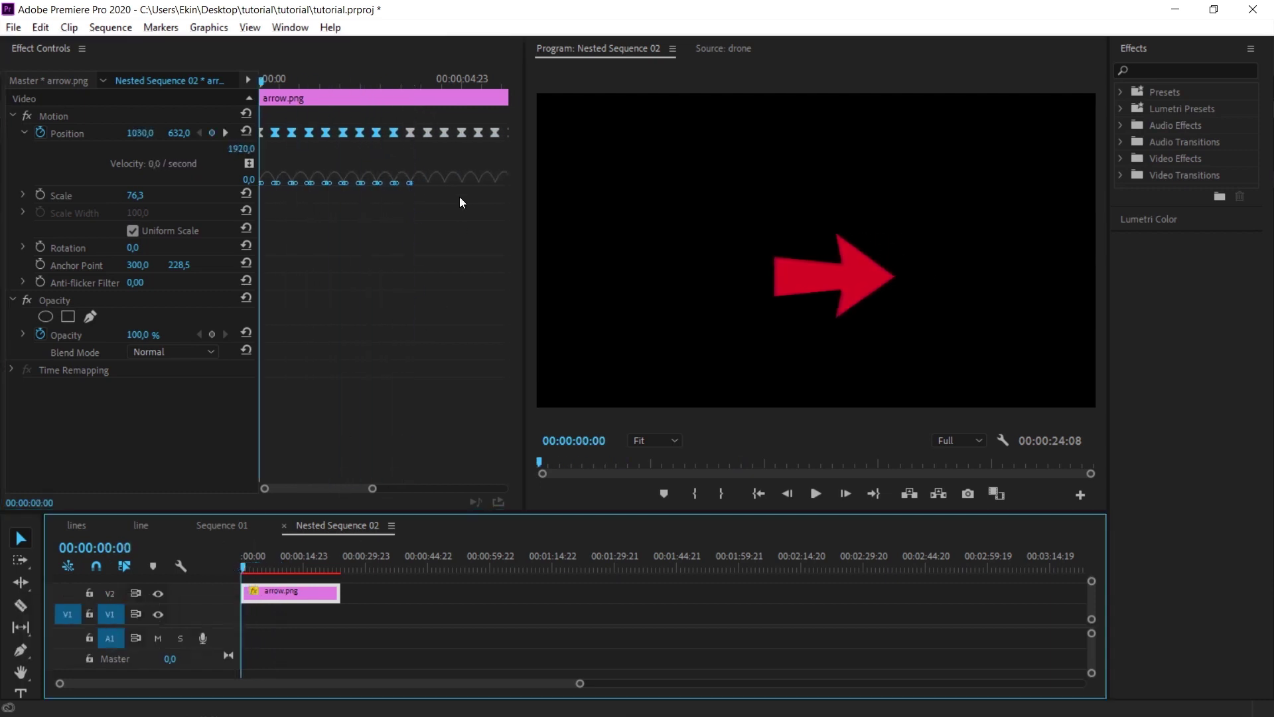
key("space")
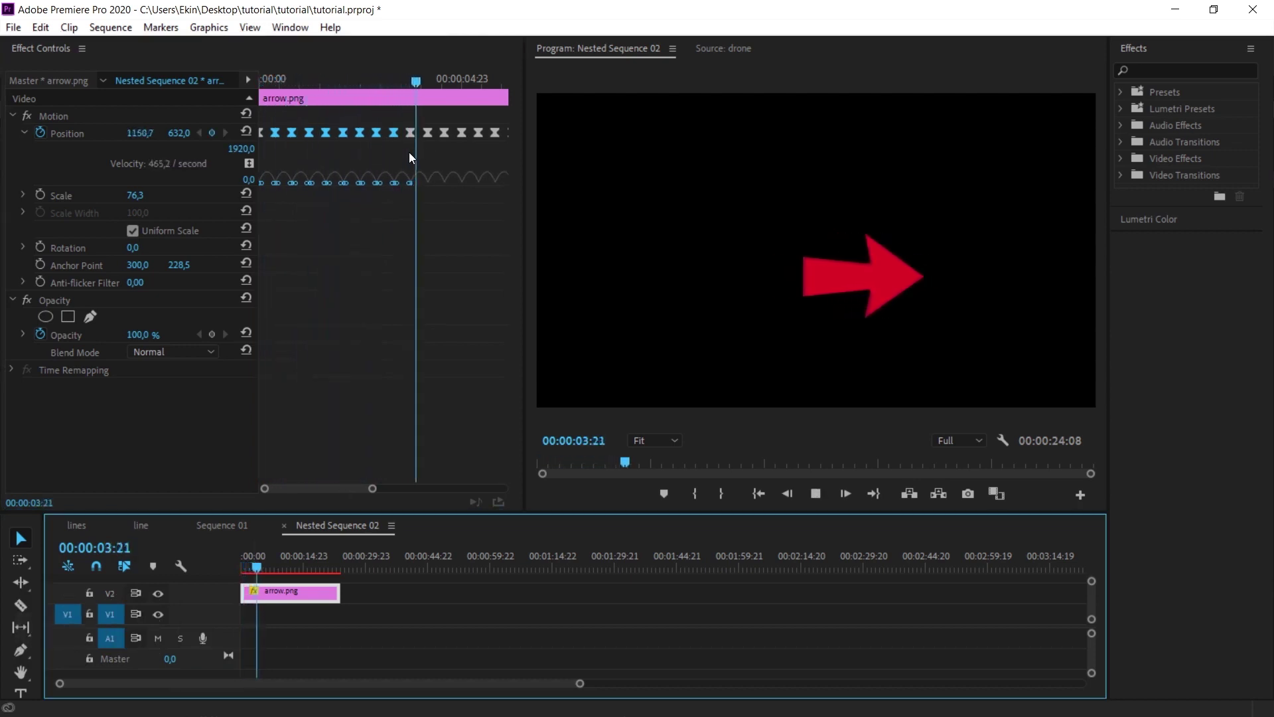
- Stop playback and close the Nested Sequence 02 timeline panel
key("space")
right_click(217, 531)
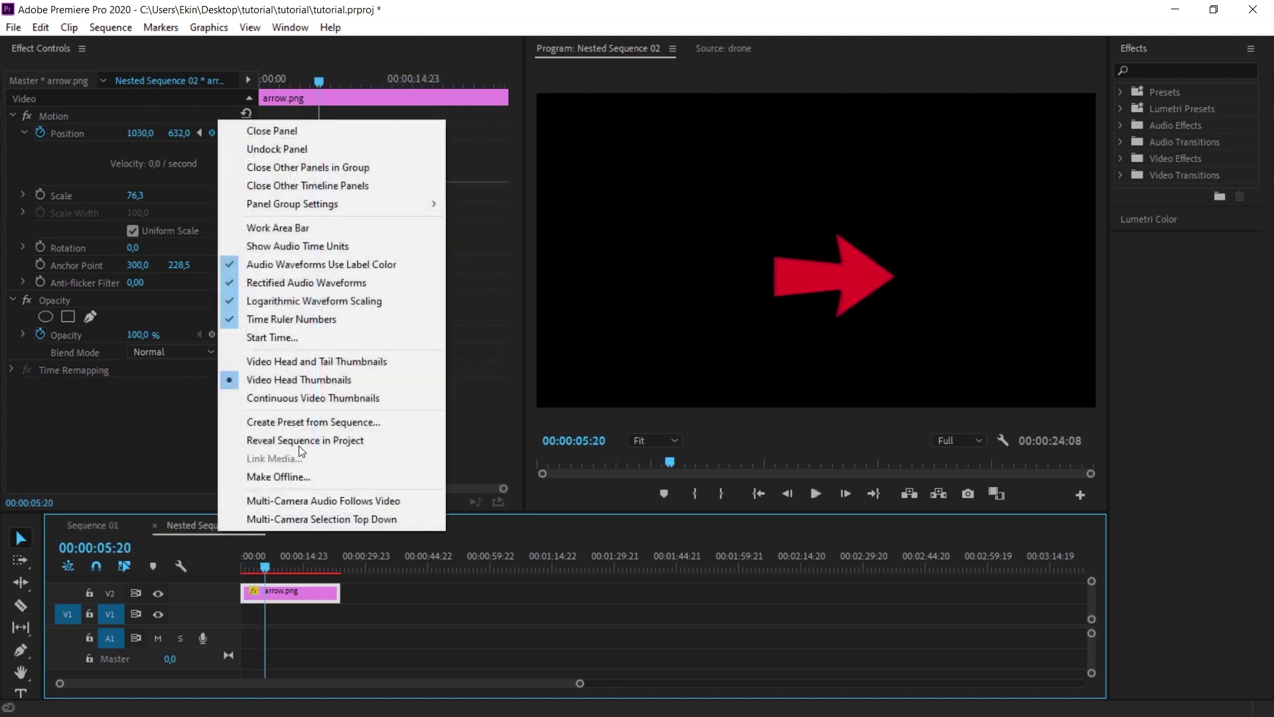
left_click(293, 130)
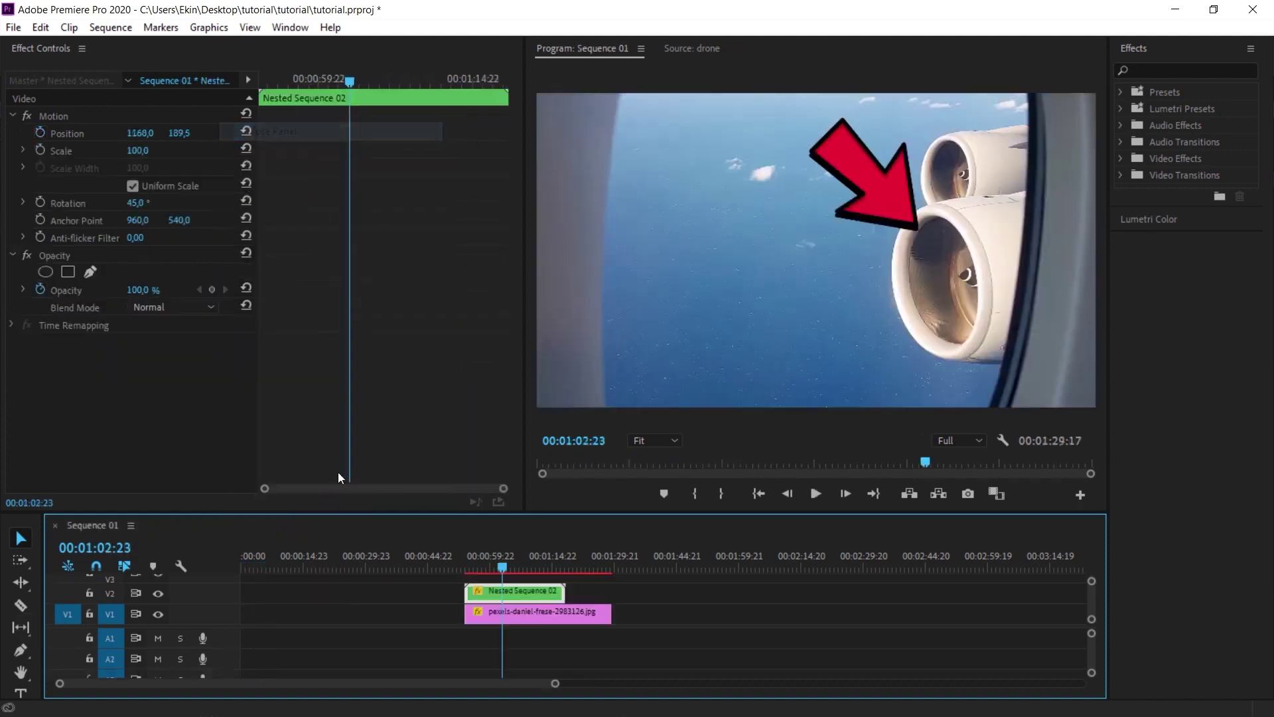
- Play Sequence 01 from the nested clip's start to preview the arrow bouncing toward the engine
left_click(464, 557)
key("space")
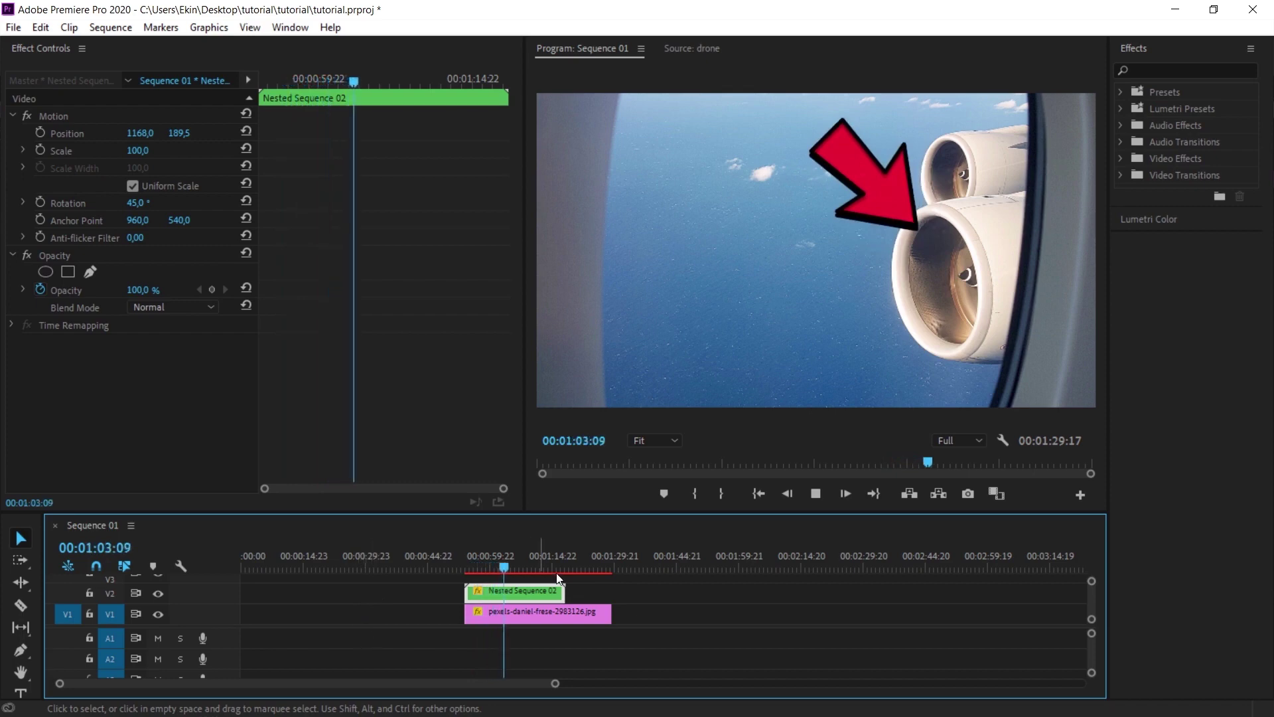
key("space")
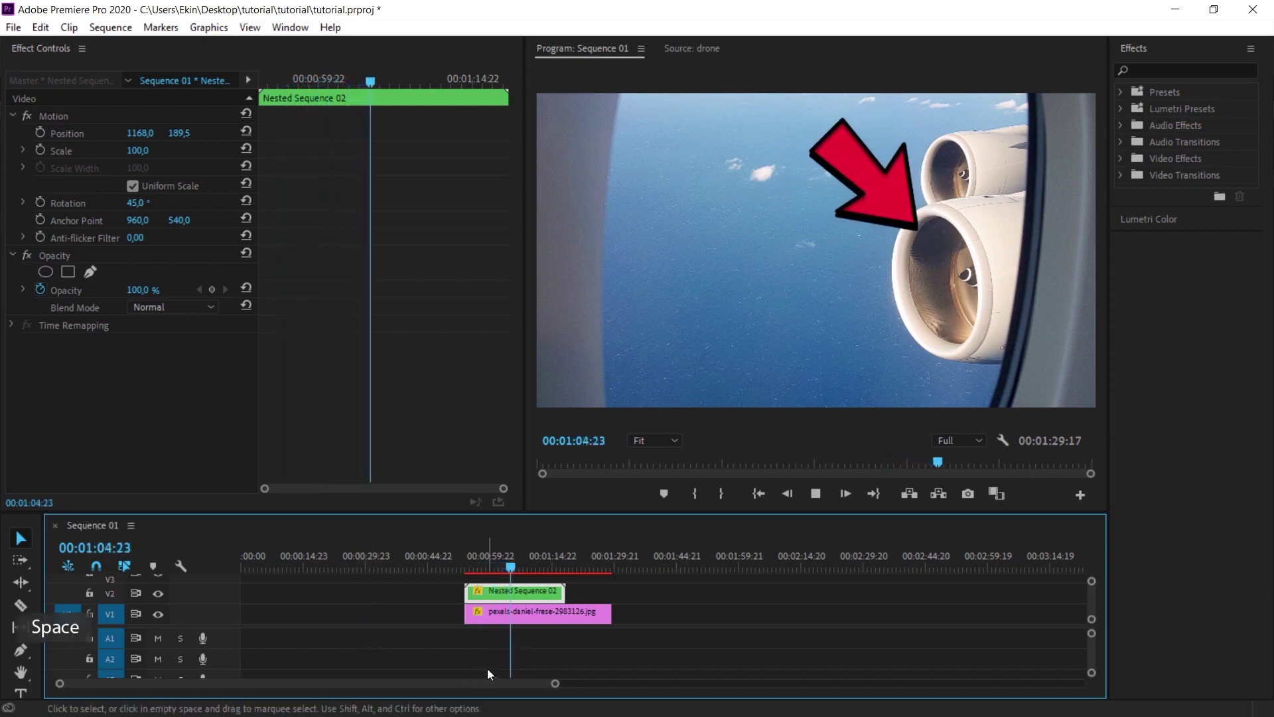